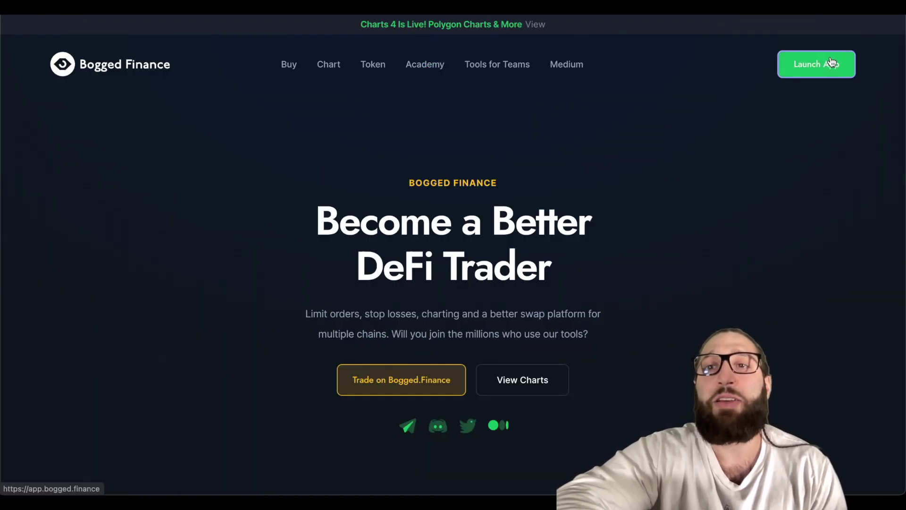
Launch the Bogged Finance app and open the BogSwap DEX Aggregator from the trading tools
left_click(816, 64)
left_click(544, 163)
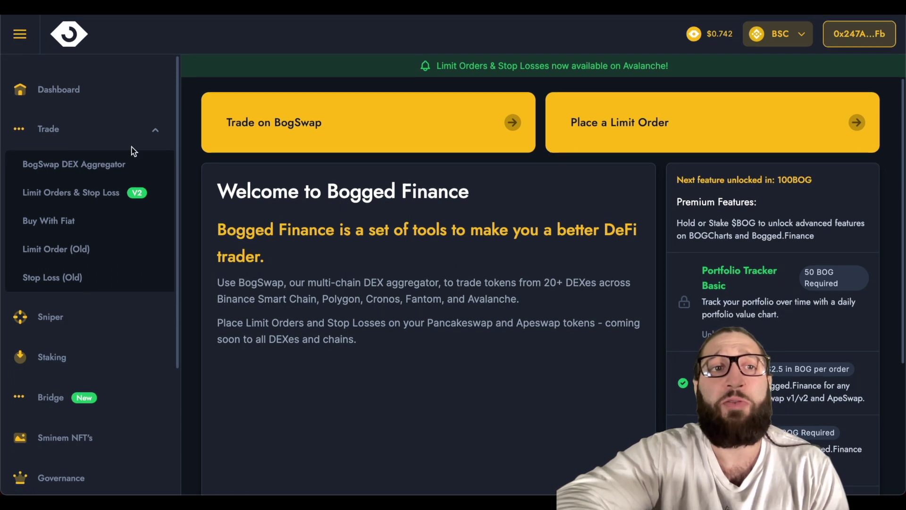
left_click(114, 132)
left_click(115, 133)
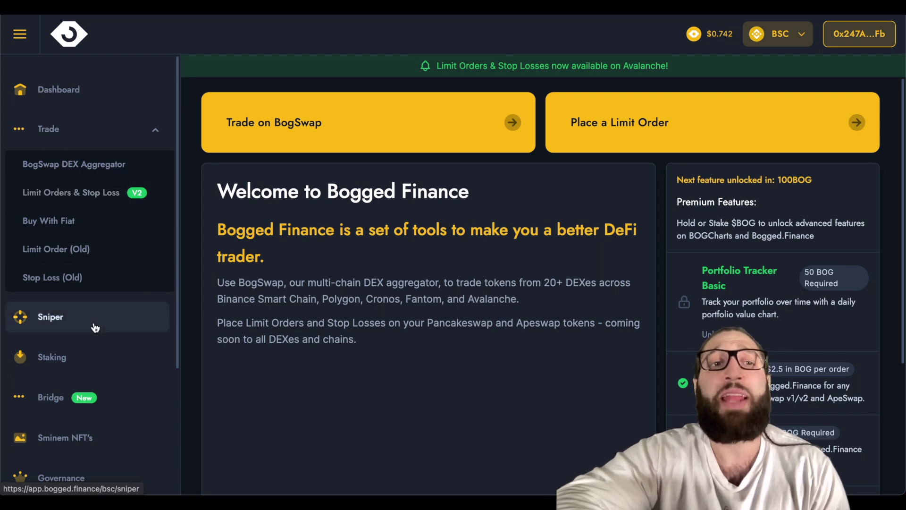
left_click(70, 166)
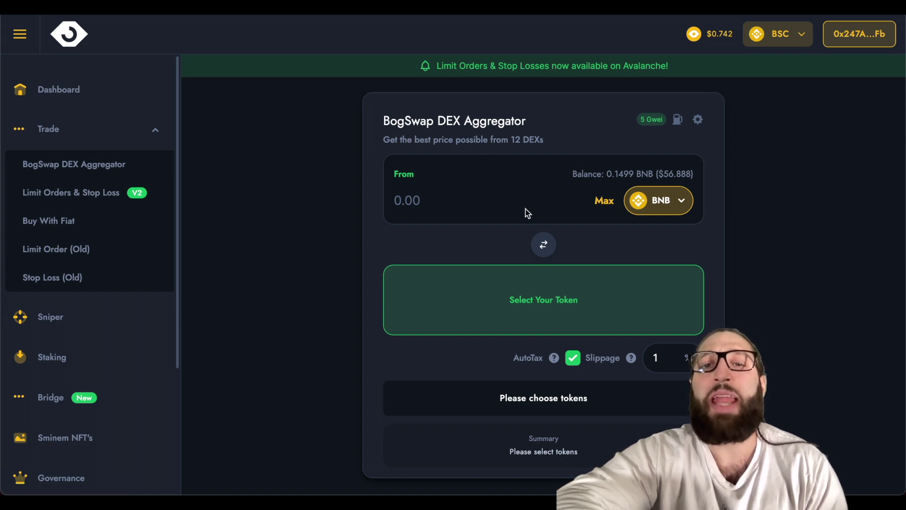
Set up a swap of the maximum available BNB to Cardano (ADA) and review the swap summary and route
left_click(536, 292)
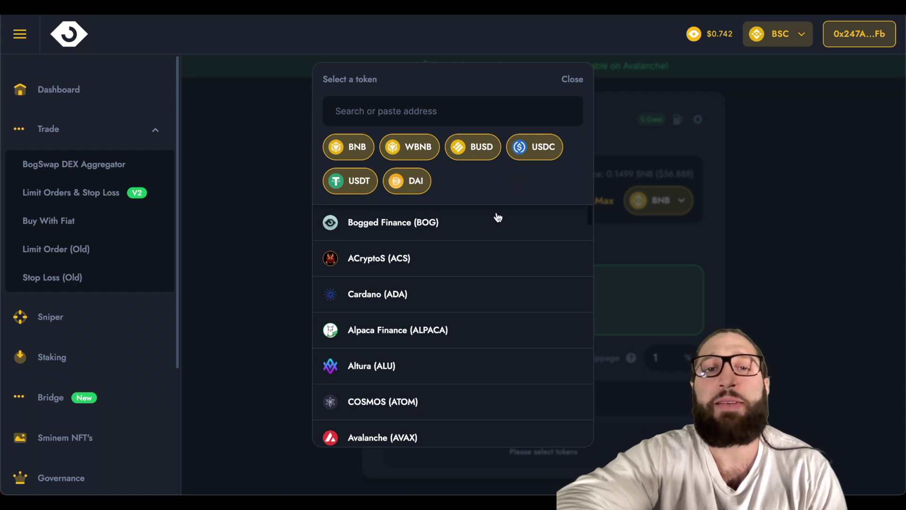
left_click(450, 296)
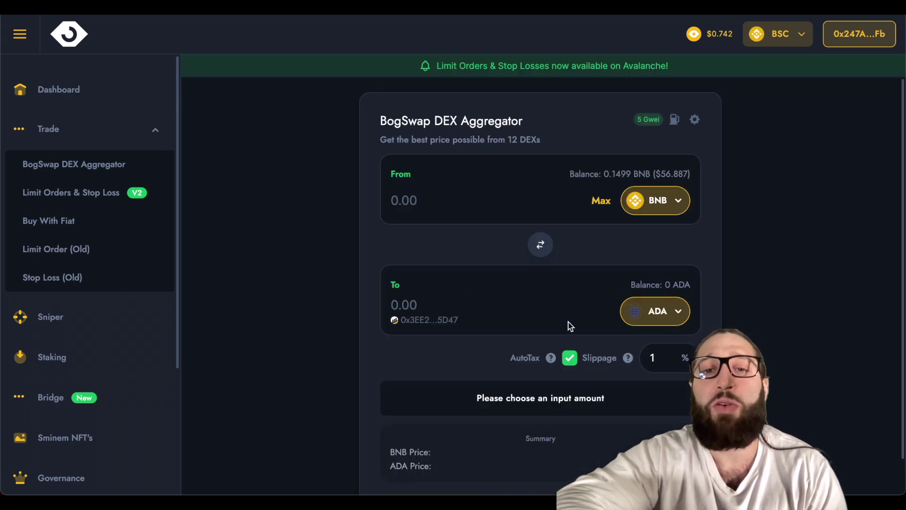
scroll(568, 322, "down", 1)
left_click(600, 169)
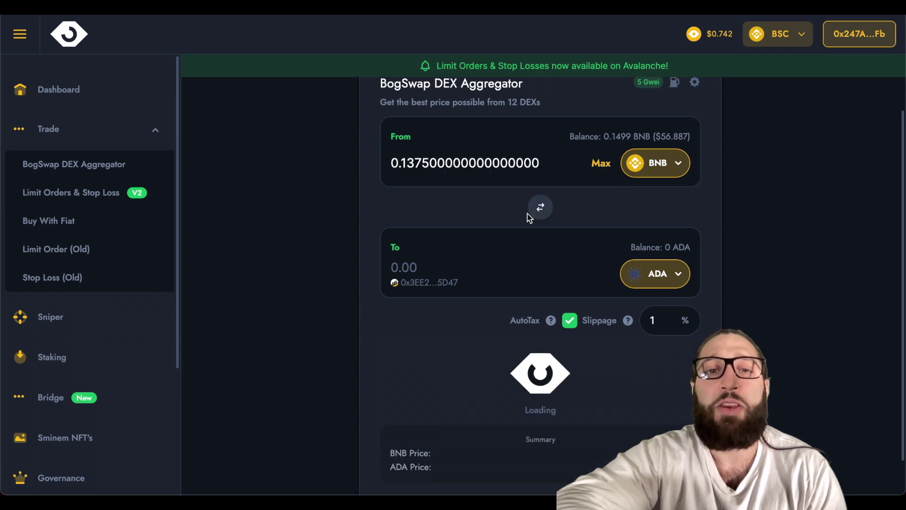
scroll(528, 213, "down", 1)
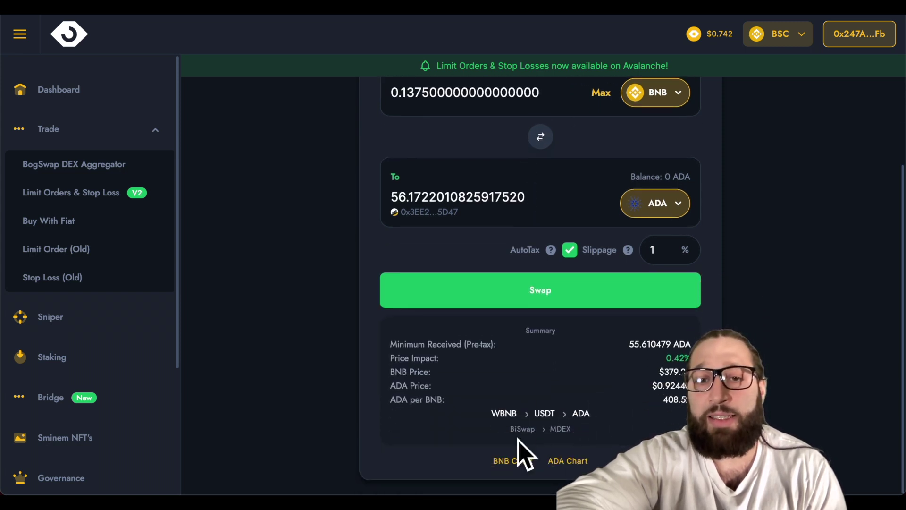
scroll(520, 437, "up", 2)
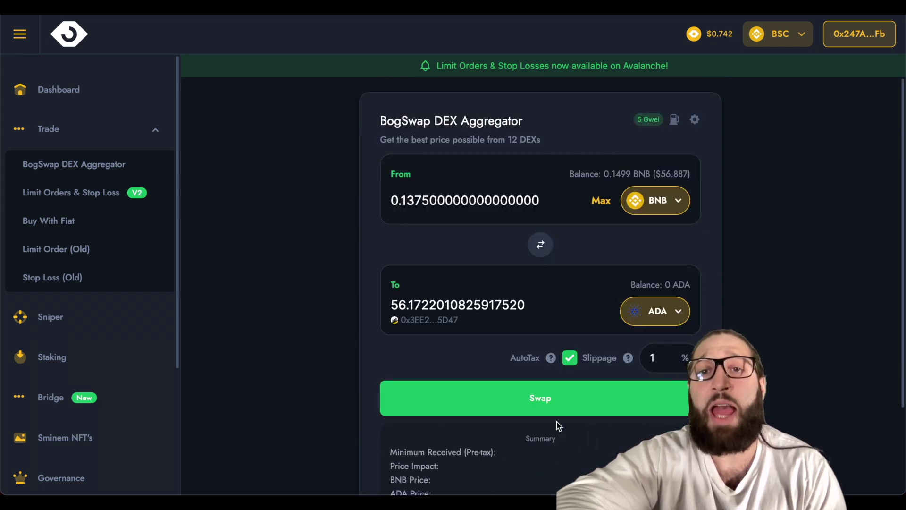
Change the token to receive to USDC and review the swap summary and route
left_click(660, 306)
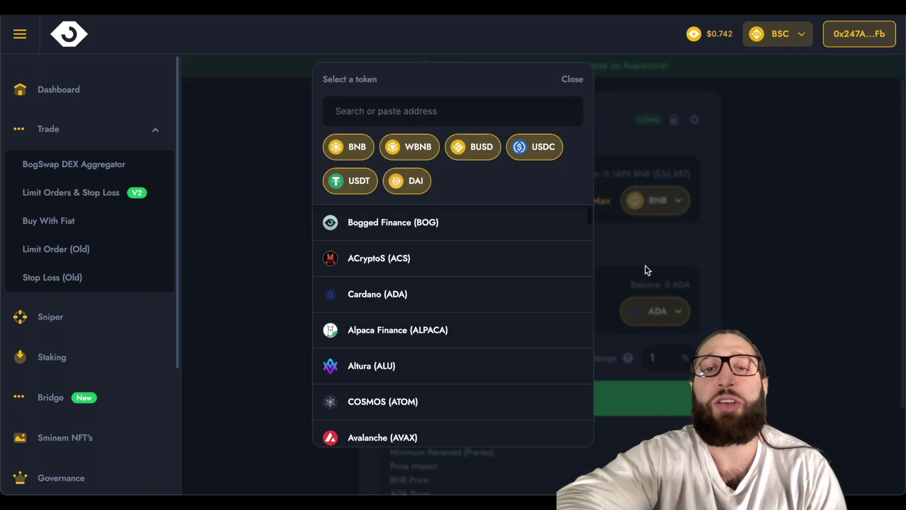
left_click(543, 150)
scroll(589, 236, "down", 2)
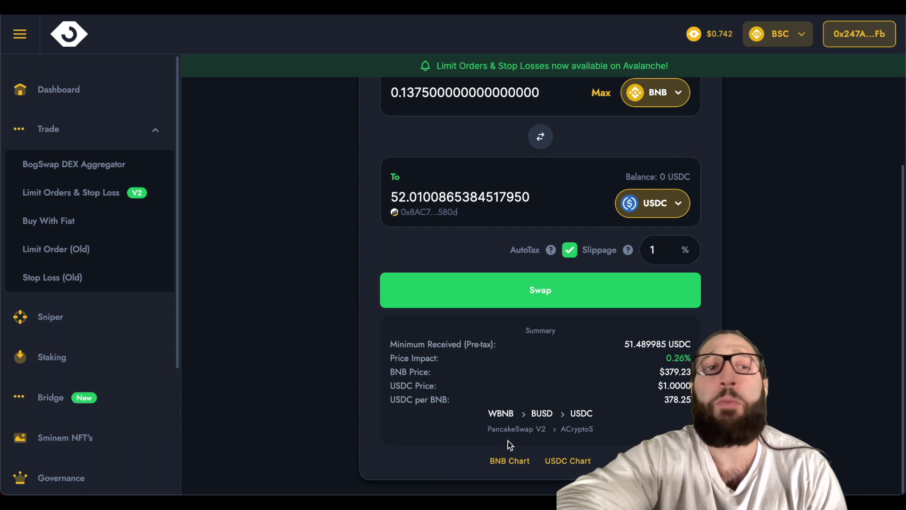
scroll(508, 440, "up", 3)
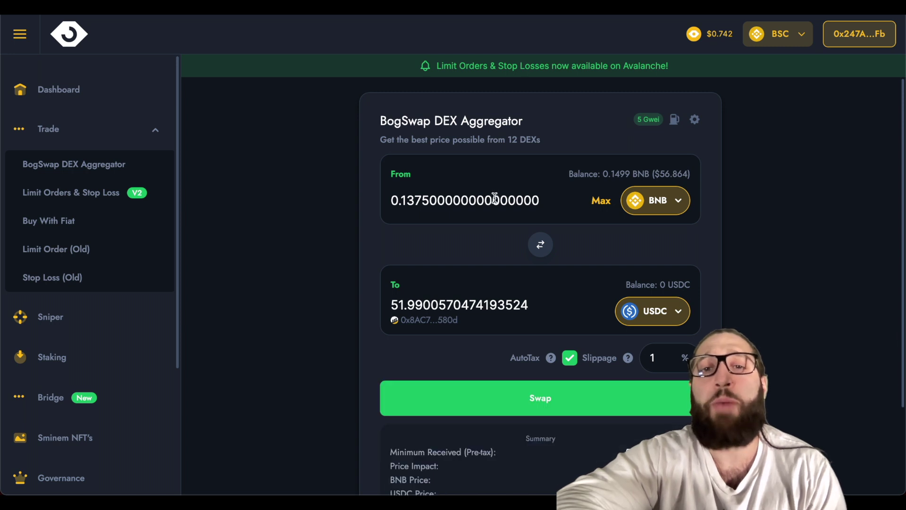
Open Limit Orders & Stop Loss V2 and select Ethereum (ETH) as the token to buy
left_click(83, 206)
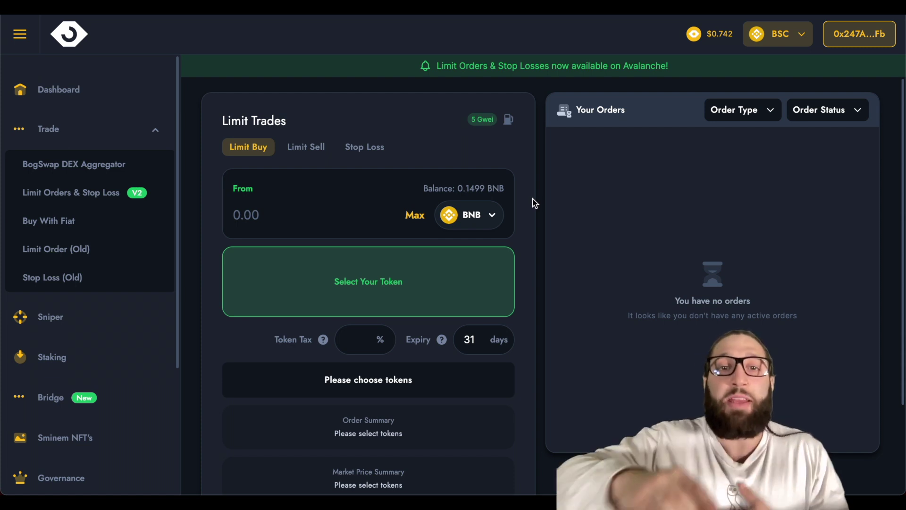
left_click(465, 216)
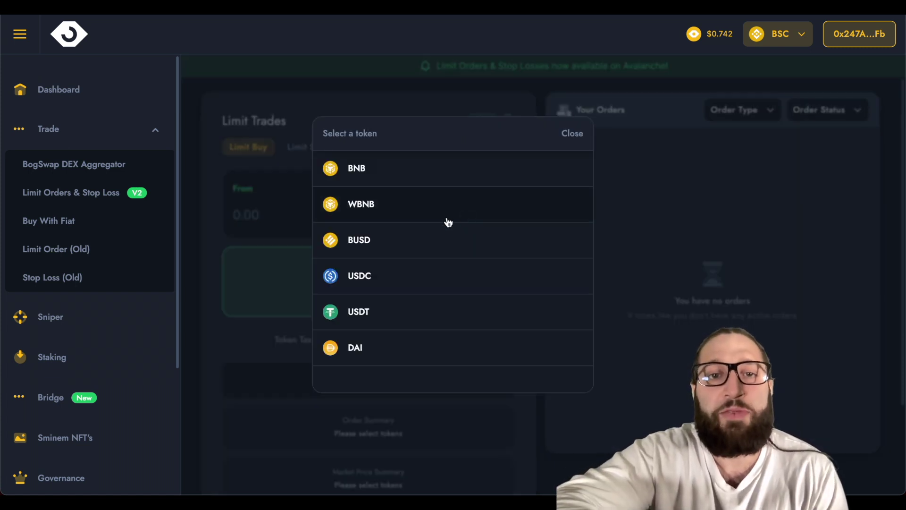
left_click(291, 194)
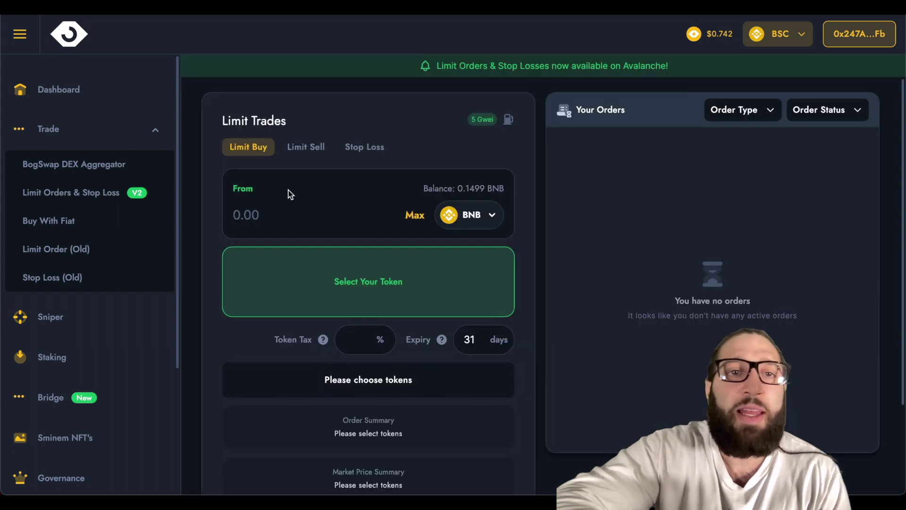
left_click(366, 262)
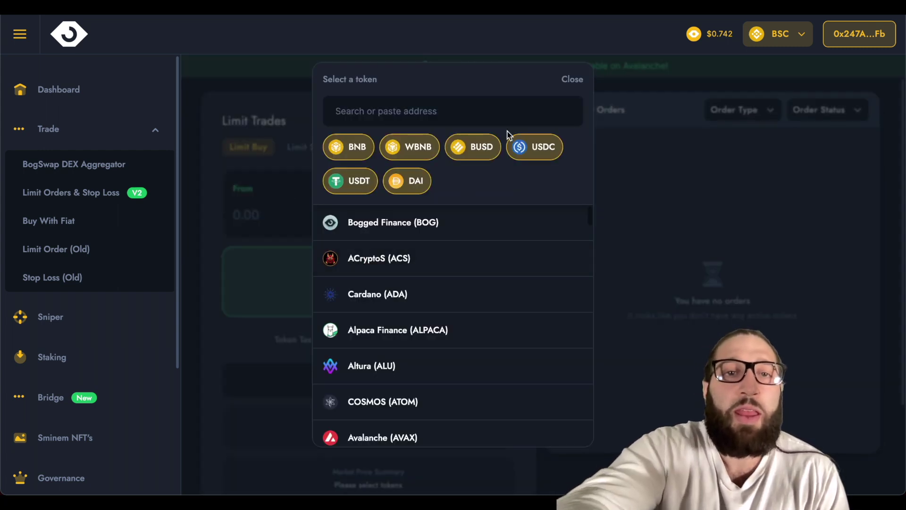
type("eth")
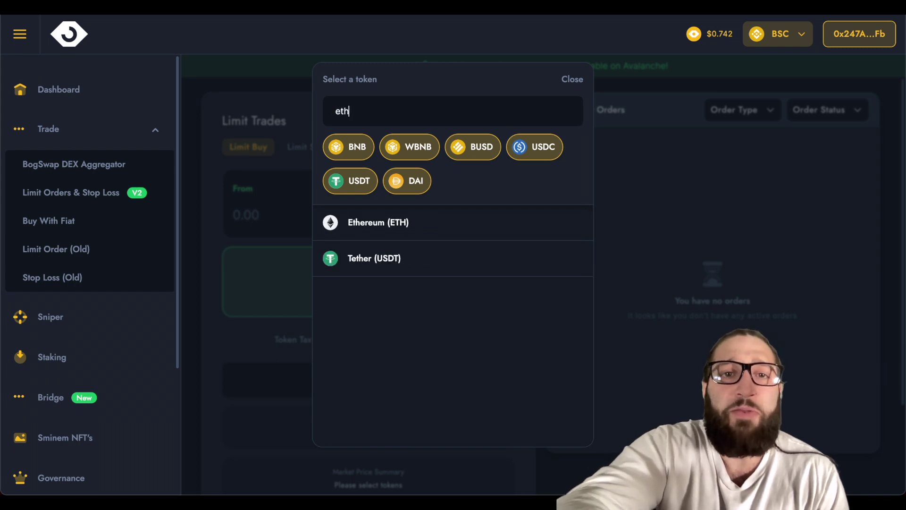
left_click(421, 215)
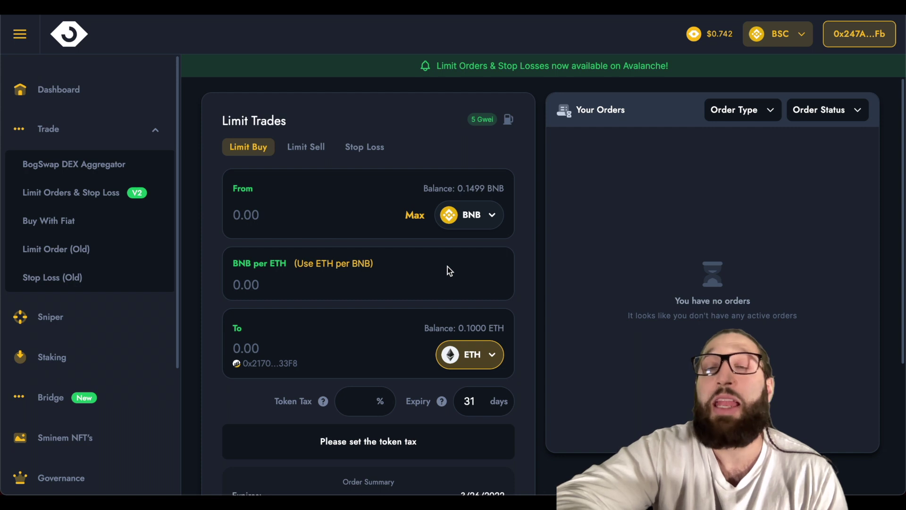
Choose DAI as the token to pay with and set the amount to spend to 500
left_click(462, 216)
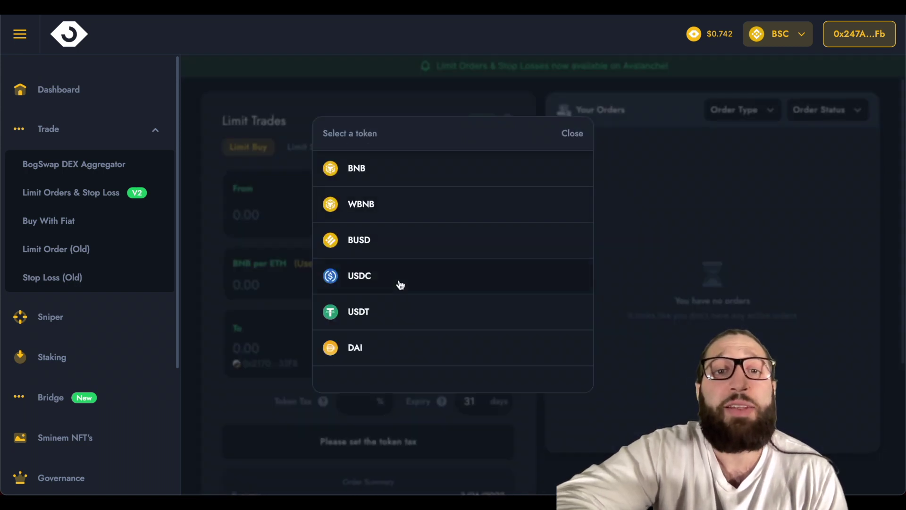
left_click(383, 349)
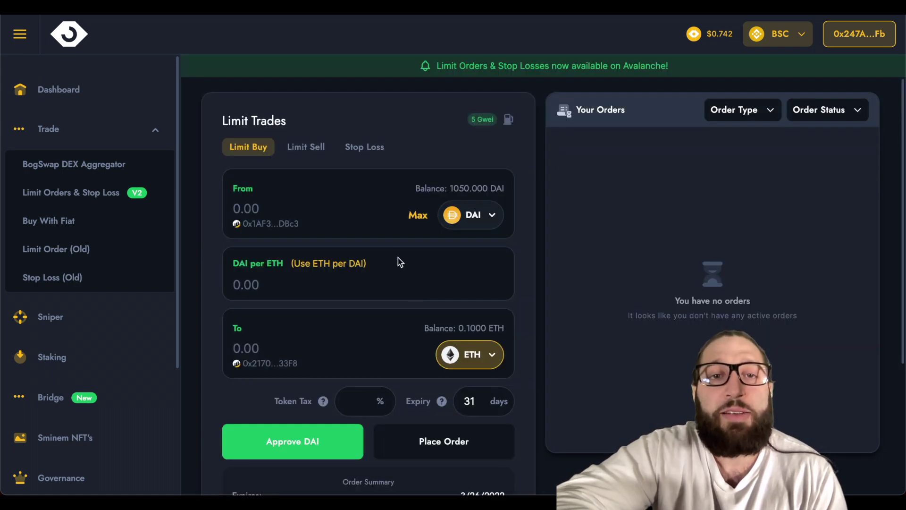
scroll(364, 233, "down", 1)
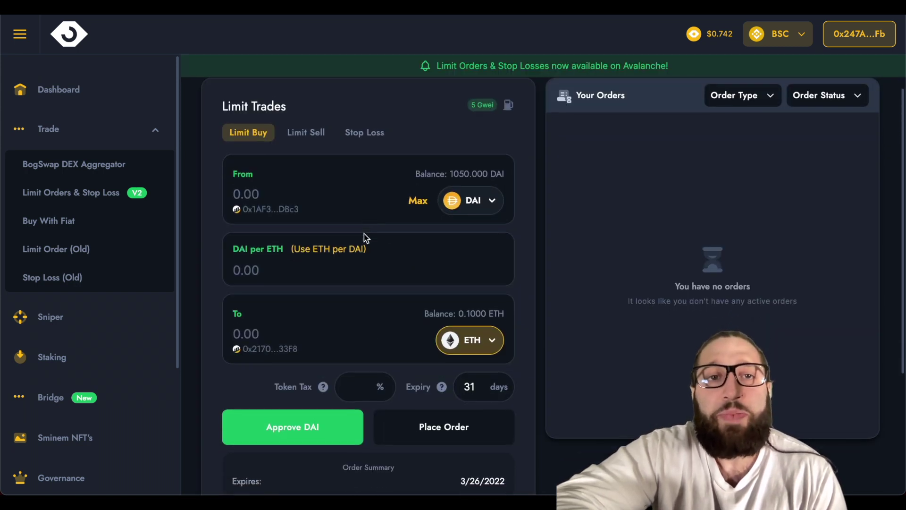
left_click(308, 191)
type("1")
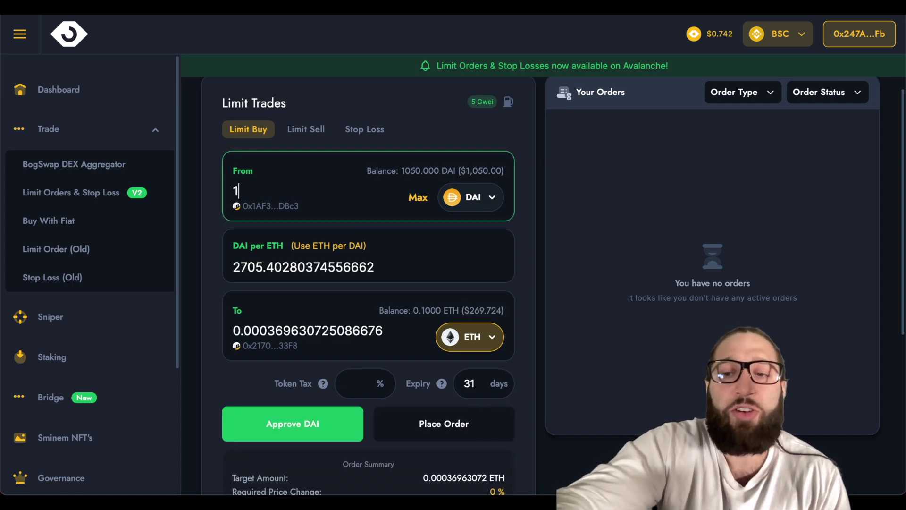
key("BackSpace")
type("5")
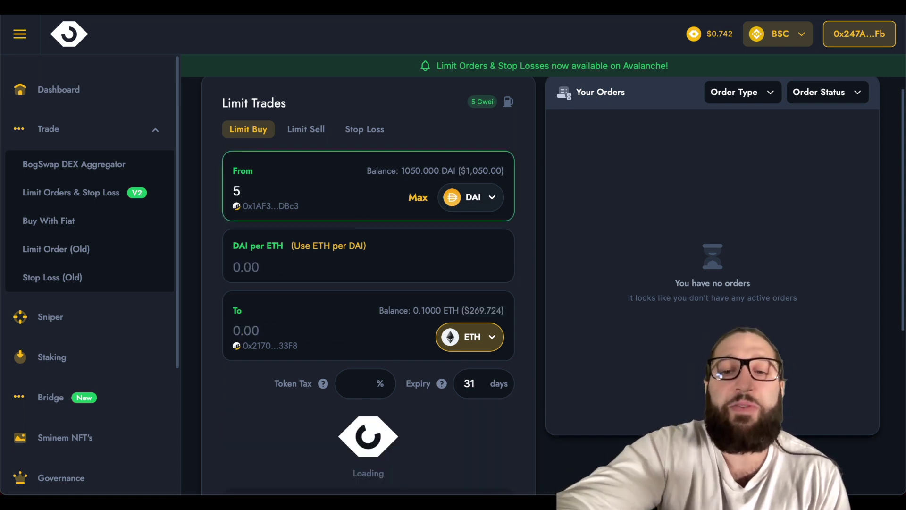
type("00")
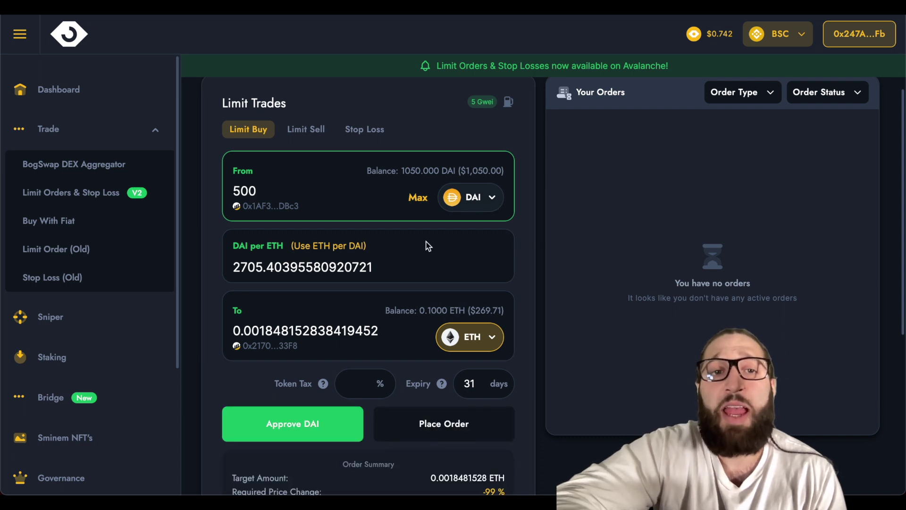
Set the limit buy price to 1000 DAI per ETH
double_click(245, 267)
type("1")
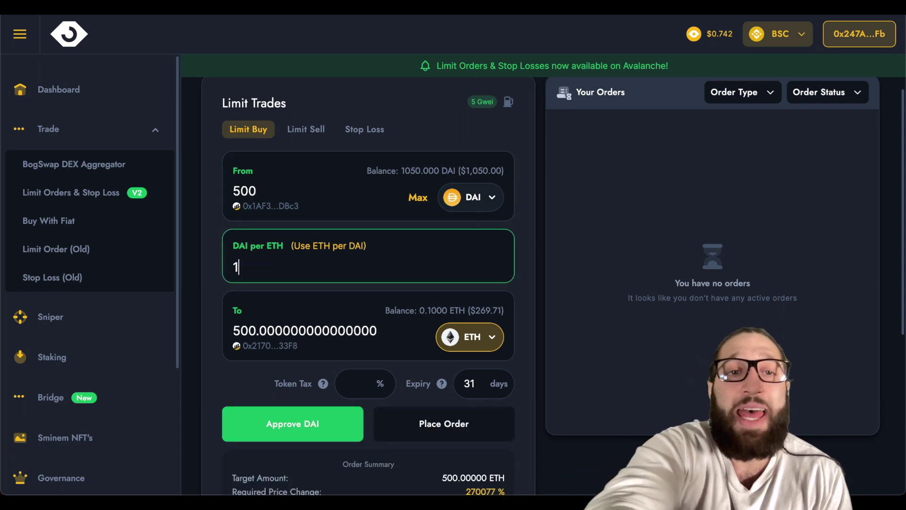
type("000")
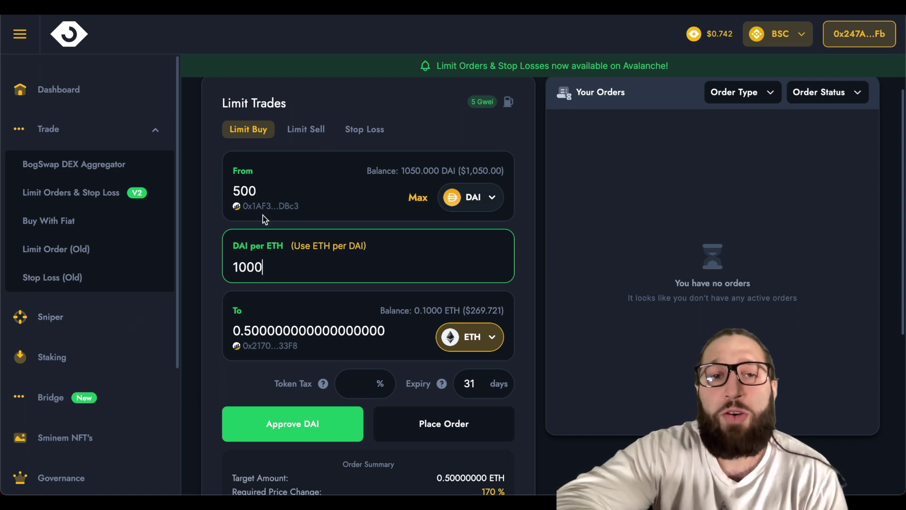
Approve DAI for the limit order and confirm the spending permission in the MetaMask wallet
left_click(305, 418)
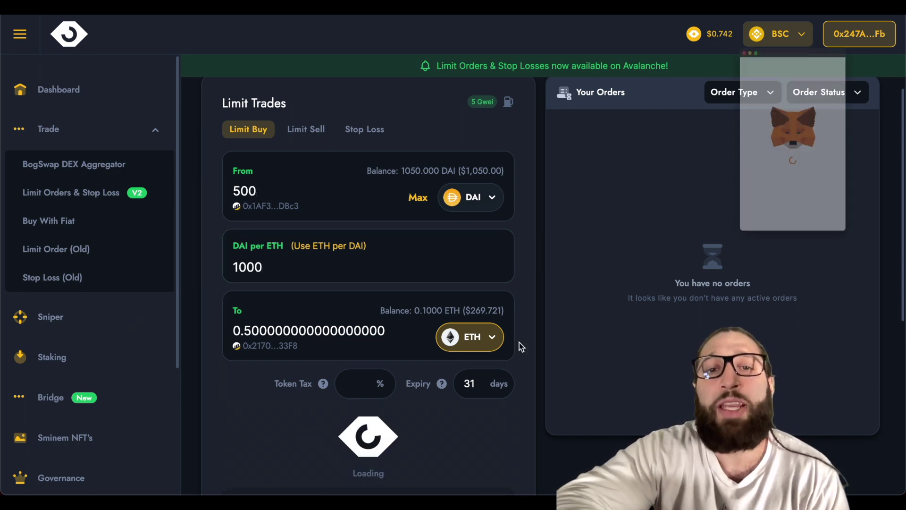
scroll(853, 290, "down", 2)
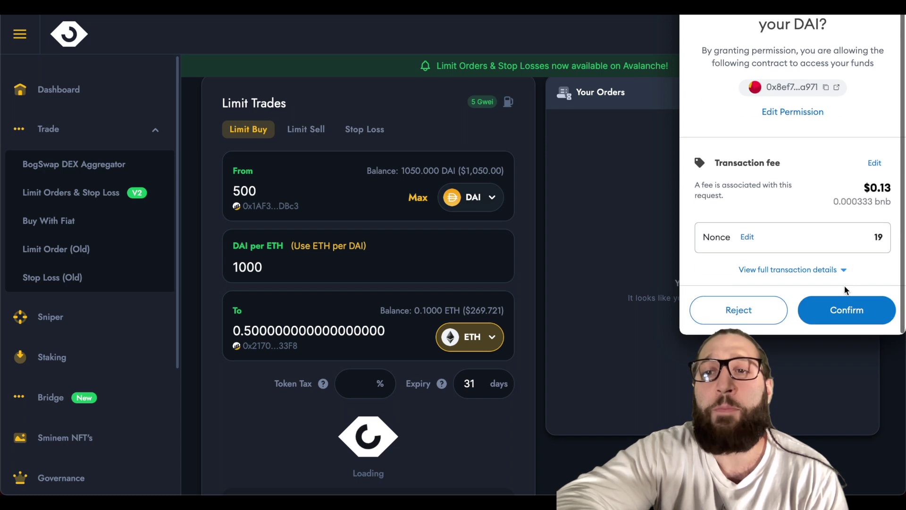
left_click(843, 311)
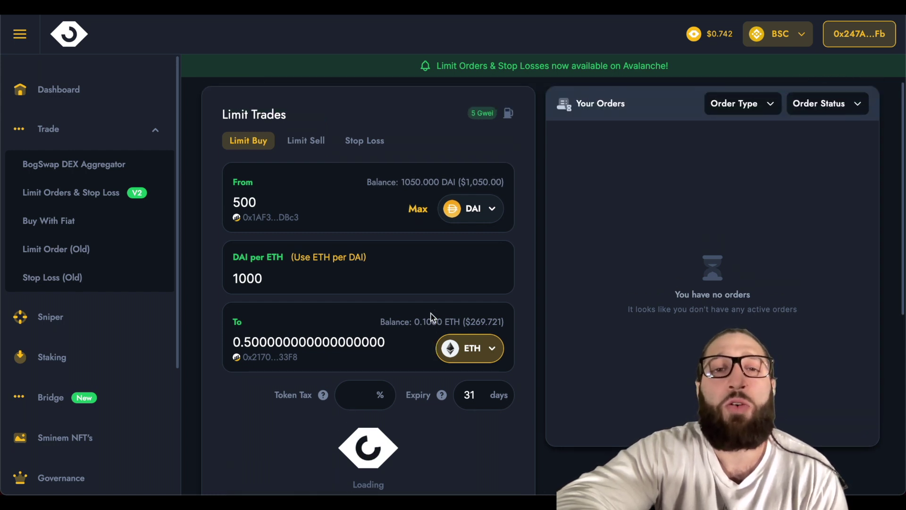
Set the token tax of the limit buy order to 0%
scroll(451, 338, "down", 1)
scroll(452, 337, "down", 1)
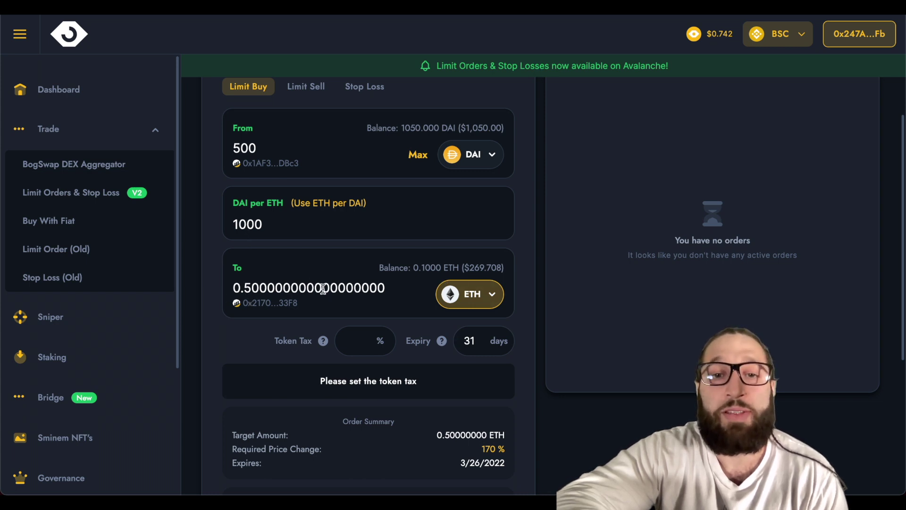
scroll(323, 289, "down", 3)
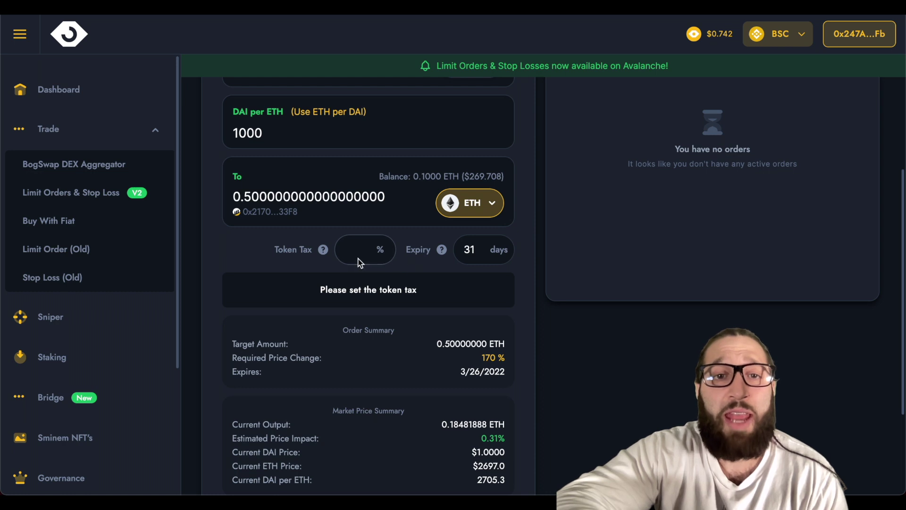
type("0")
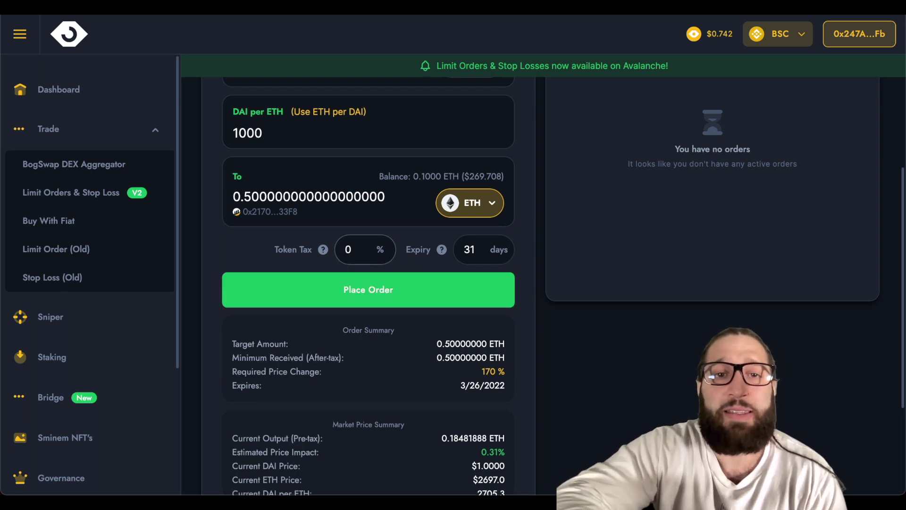
Place the limit buy order, check its gas fee in MetaMask and confirm the transaction
left_click(383, 287)
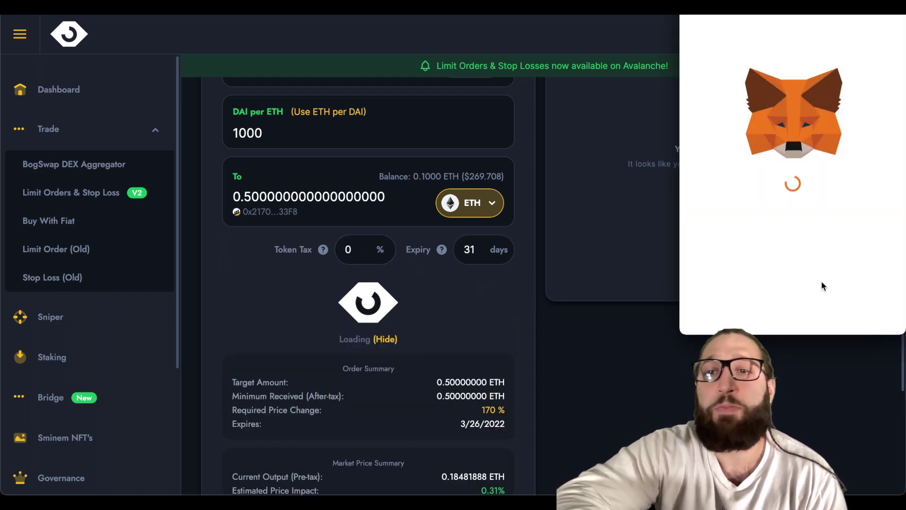
scroll(823, 283, "down", 3)
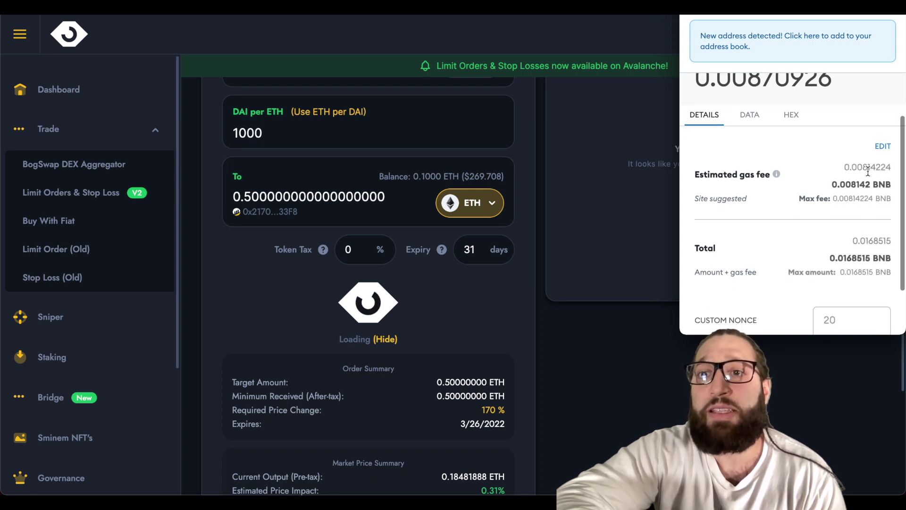
scroll(867, 171, "down", 3)
left_click(845, 310)
scroll(532, 349, "up", 3)
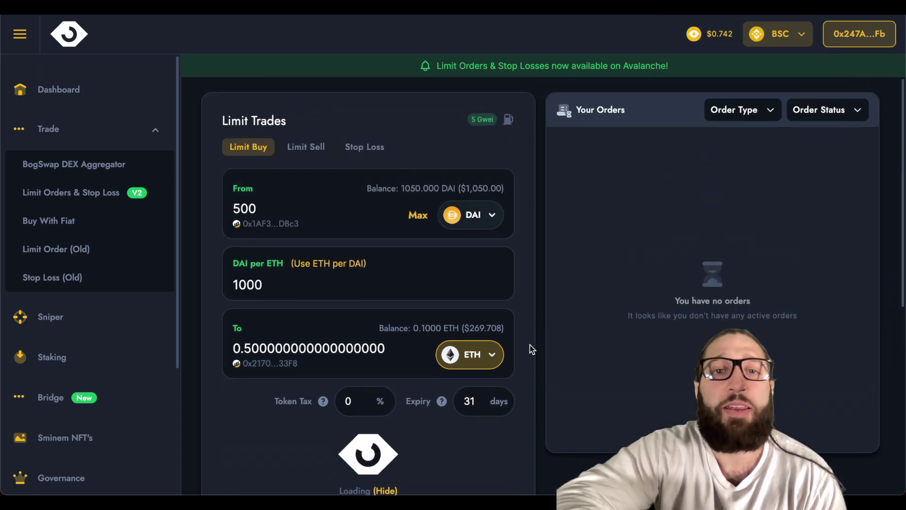
Check the list of supported blockchain networks and review the pending limit order's details
left_click(796, 34)
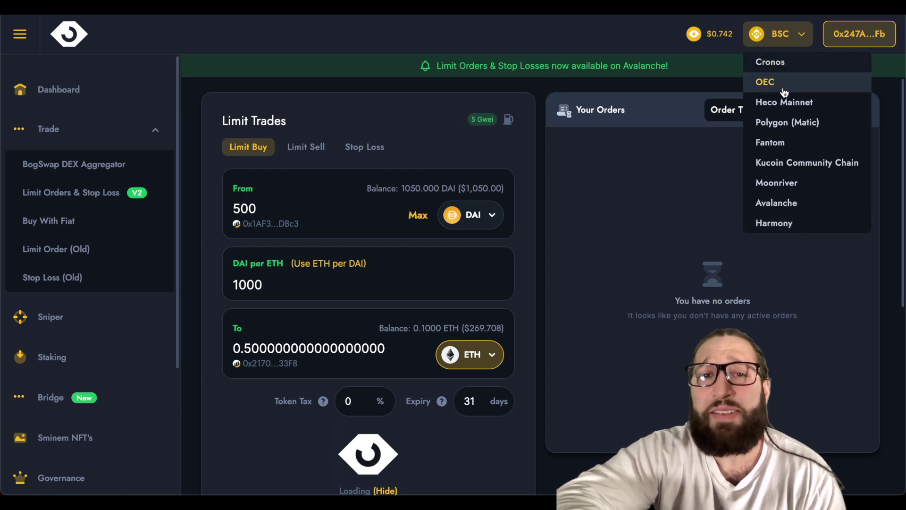
left_click(540, 295)
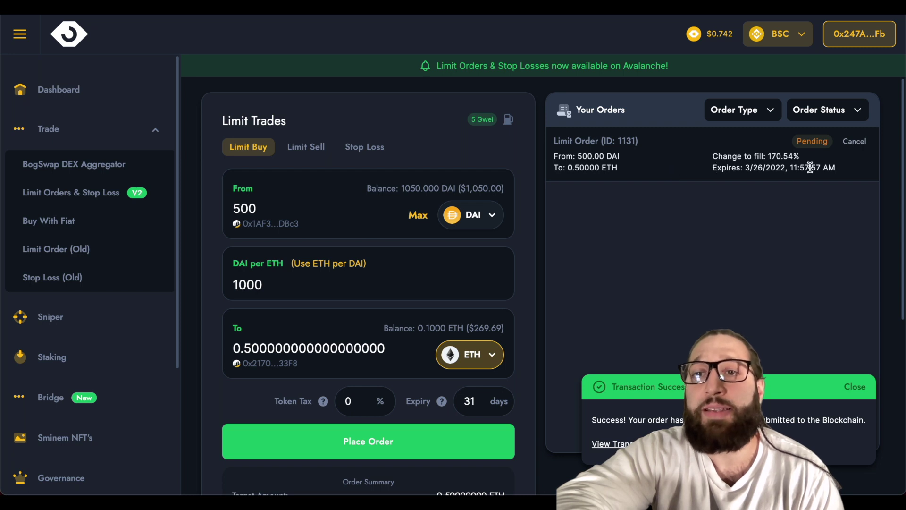
scroll(730, 182, "down", 1)
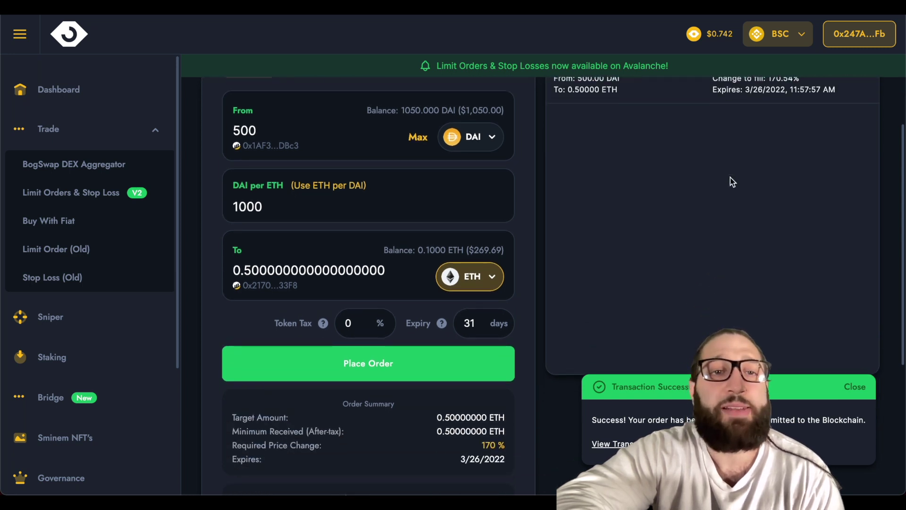
scroll(566, 165, "up", 3)
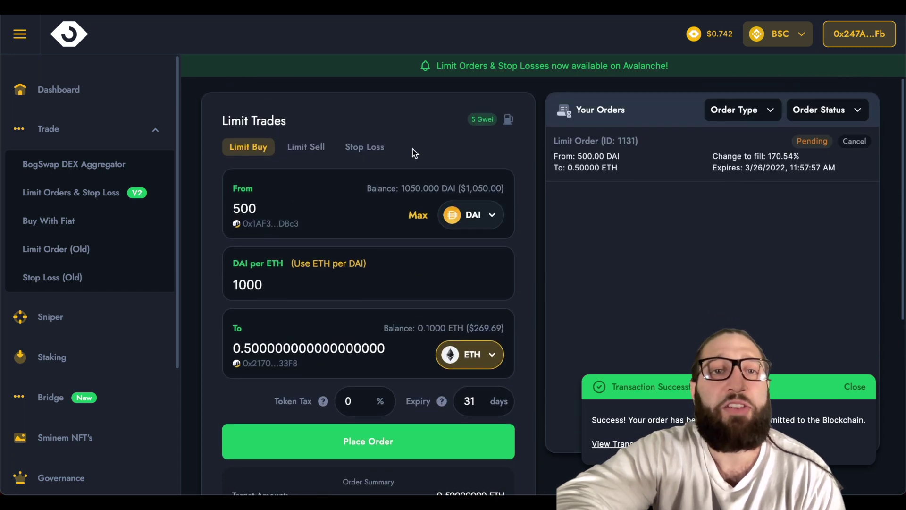
Start a limit sell of the maximum ETH balance for DAI, with the price expressed in DAI per ETH
left_click(317, 149)
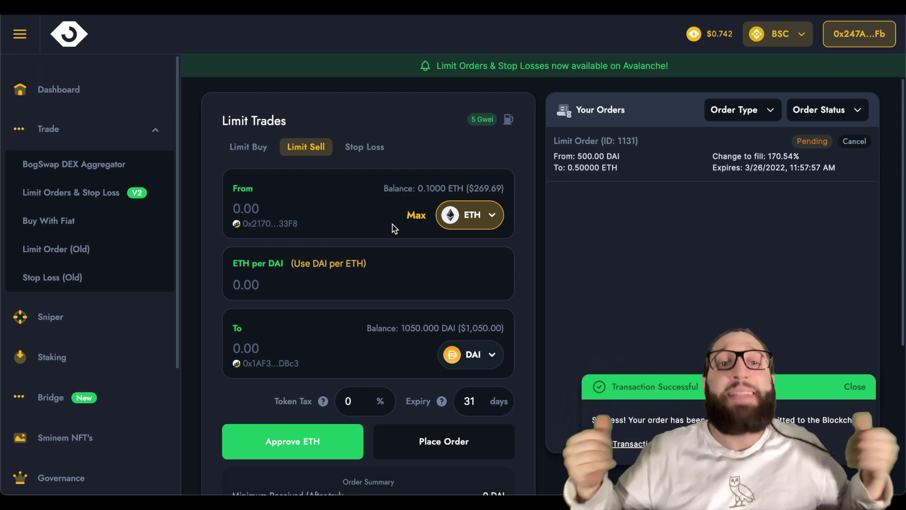
left_click(416, 215)
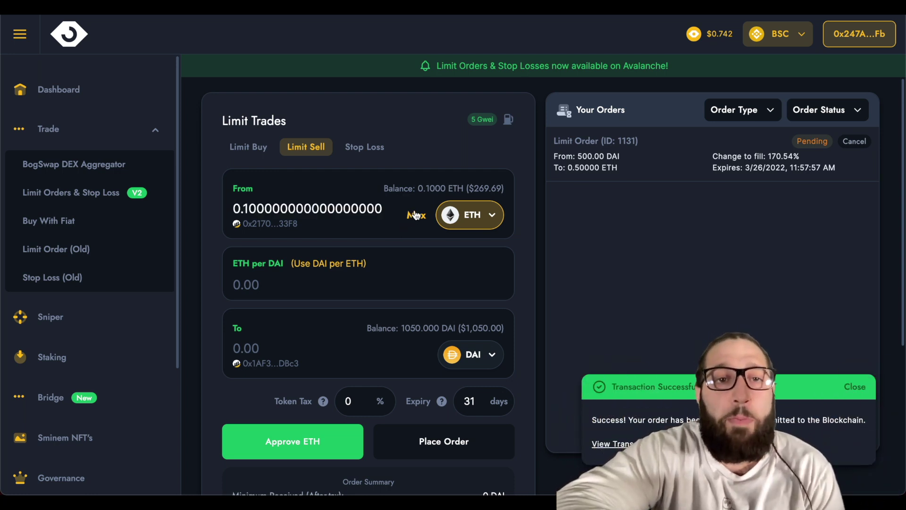
left_click(319, 264)
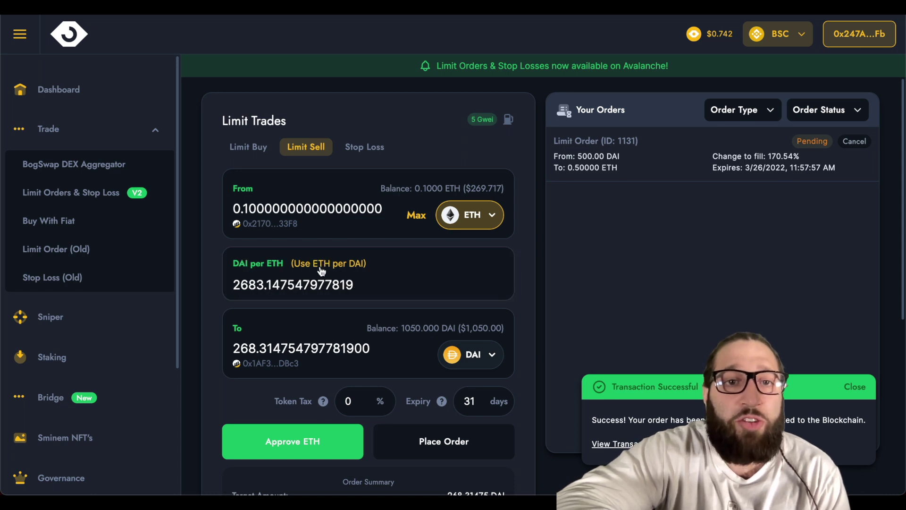
Set the limit sell price to 100000 DAI per ETH
triple_click(278, 285)
type("1")
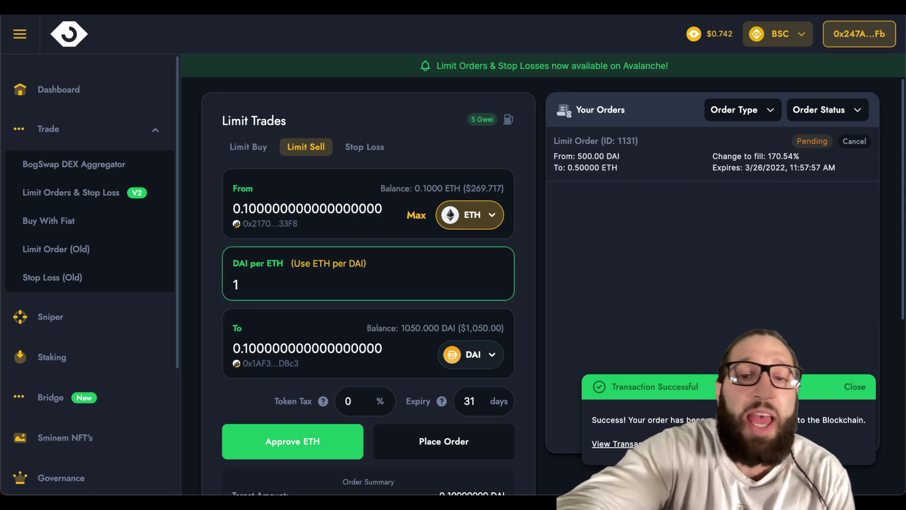
type("00000")
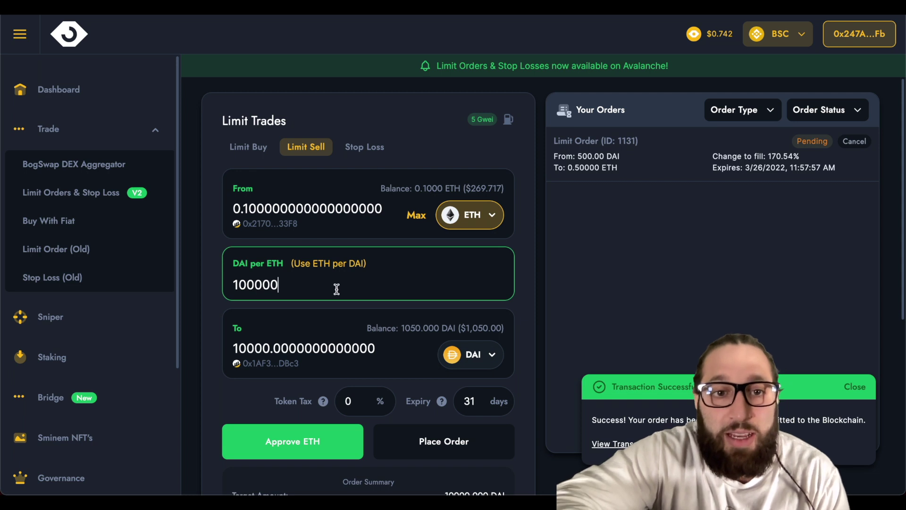
key("BackSpace")
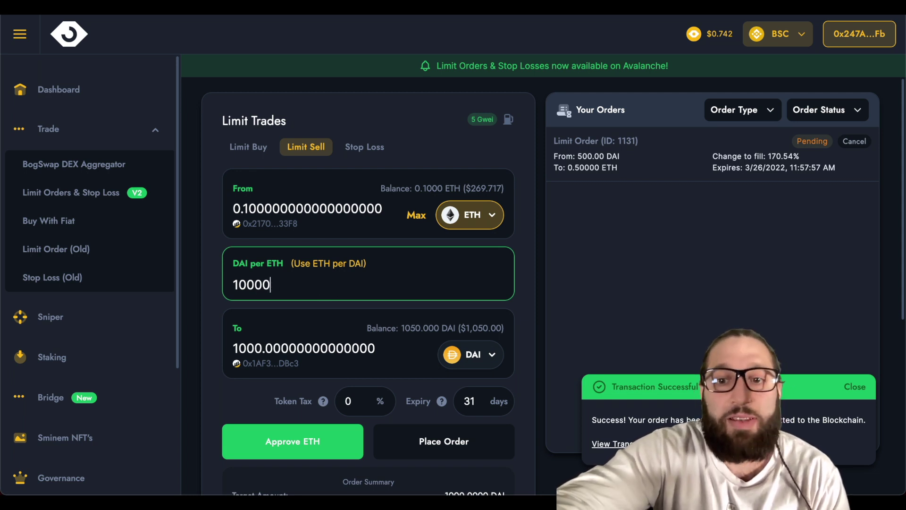
type("0")
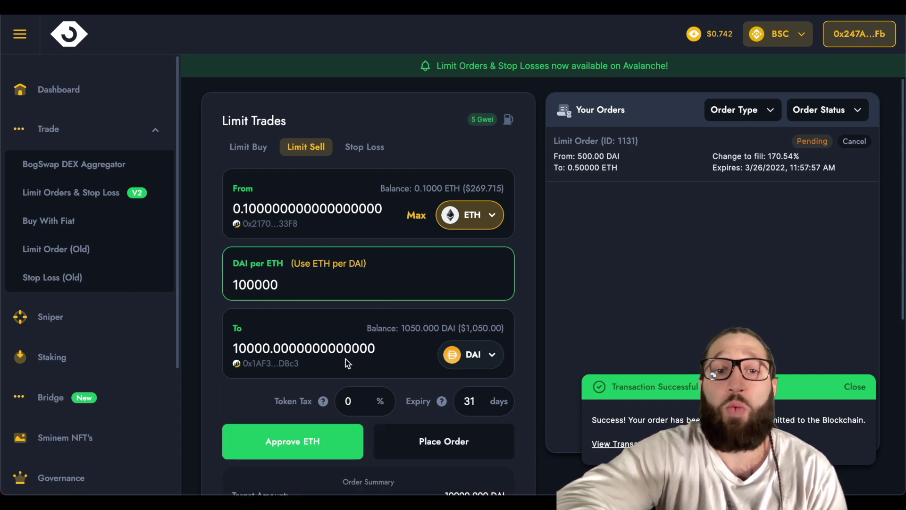
Approve ETH for the limit sell and place the order, confirming both requests in MetaMask
scroll(346, 359, "down", 1)
left_click(329, 380)
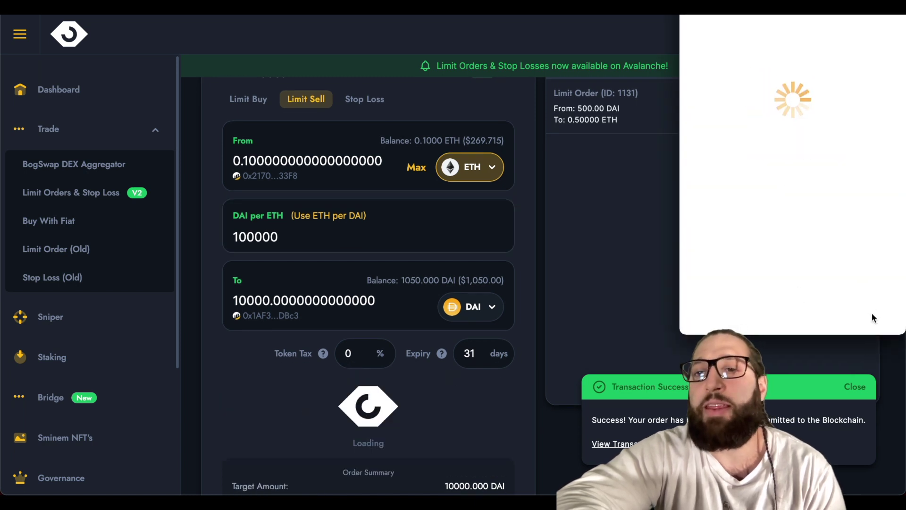
left_click(872, 314)
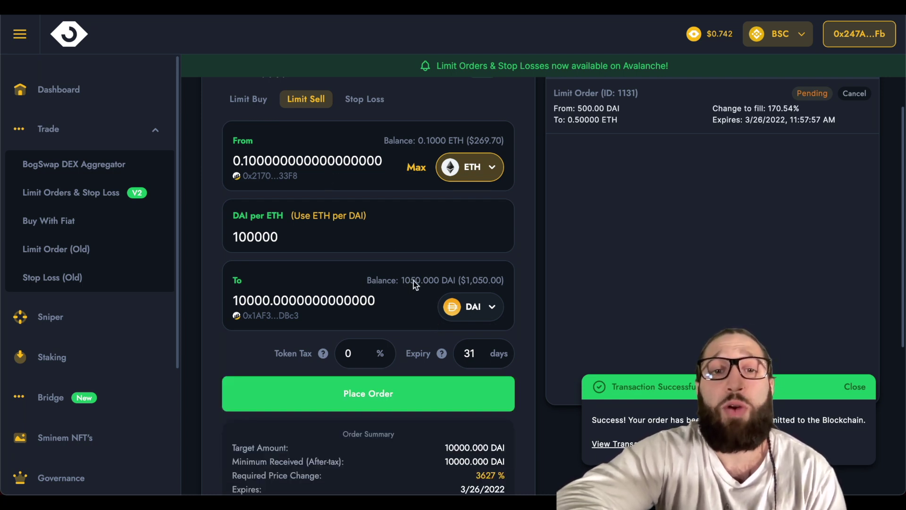
left_click(396, 380)
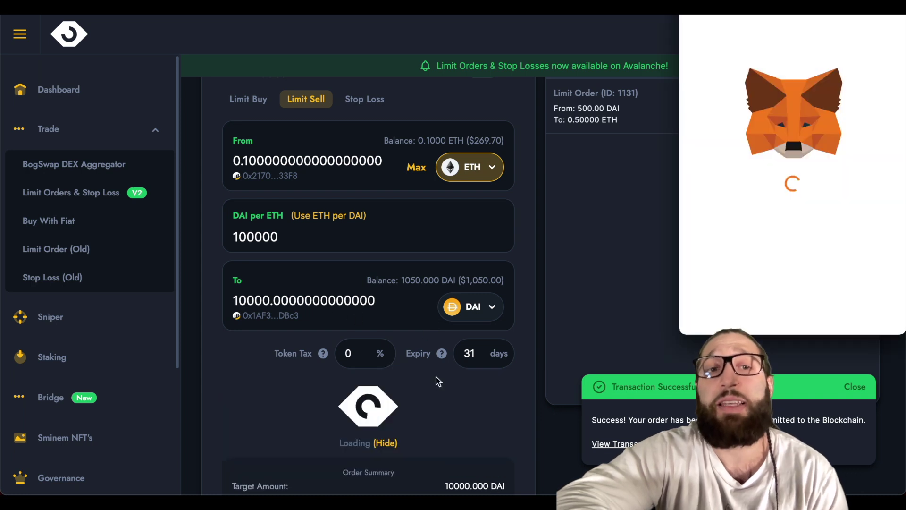
left_click(846, 310)
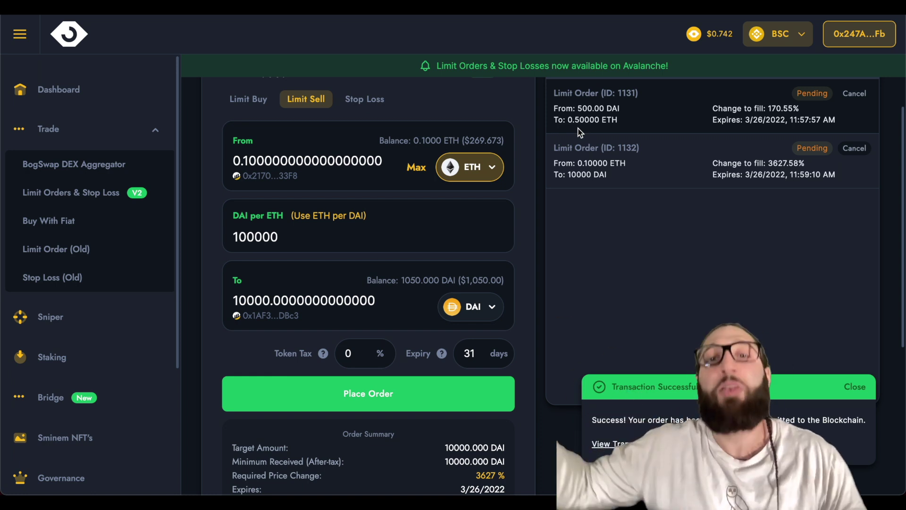
Set up a stop loss that sells 0.1 BNB for DAI
left_click(367, 101)
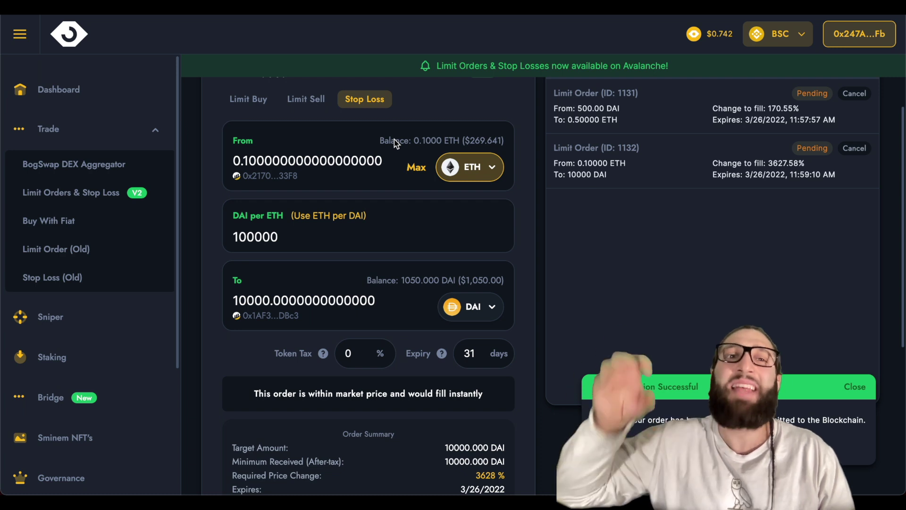
left_click(469, 166)
left_click(370, 154)
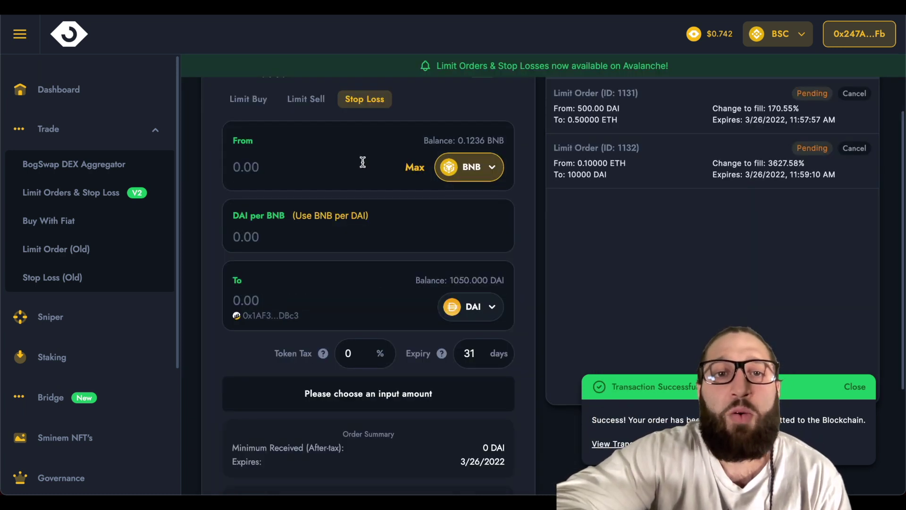
left_click(410, 168)
double_click(365, 163)
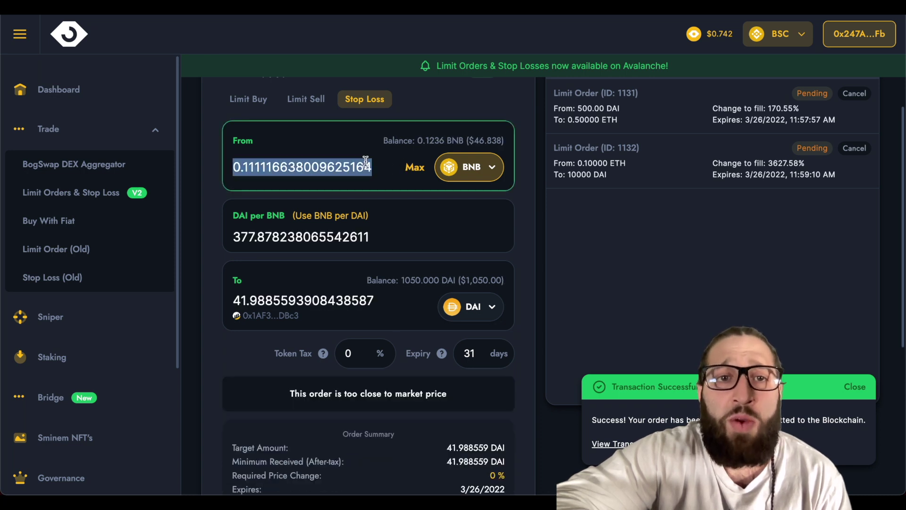
type("0.1")
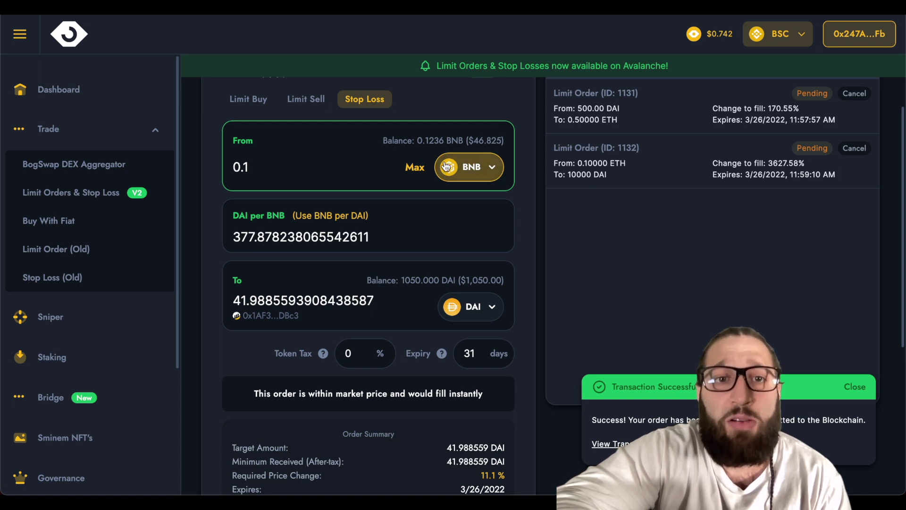
Set the stop loss price to 299 DAI per BNB, then place the order and confirm it in MetaMask
double_click(245, 240)
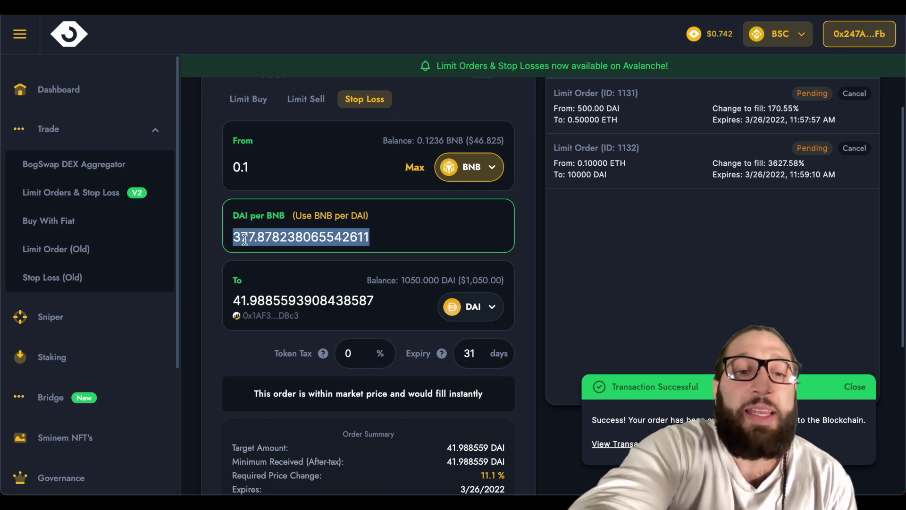
type("299")
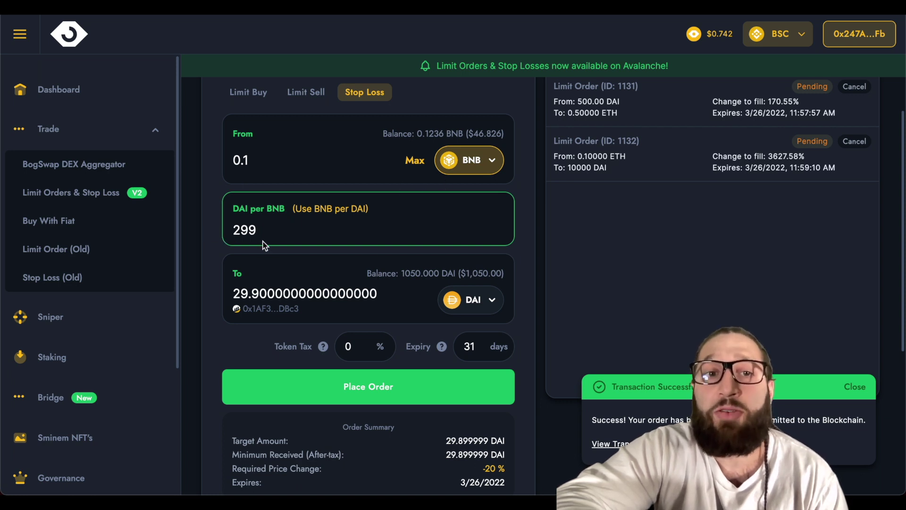
scroll(323, 347, "down", 1)
left_click(368, 343)
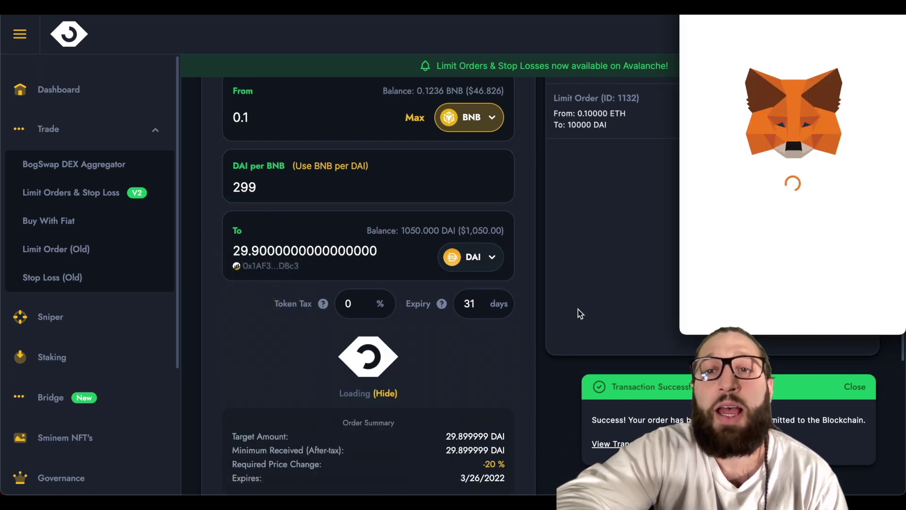
left_click(856, 314)
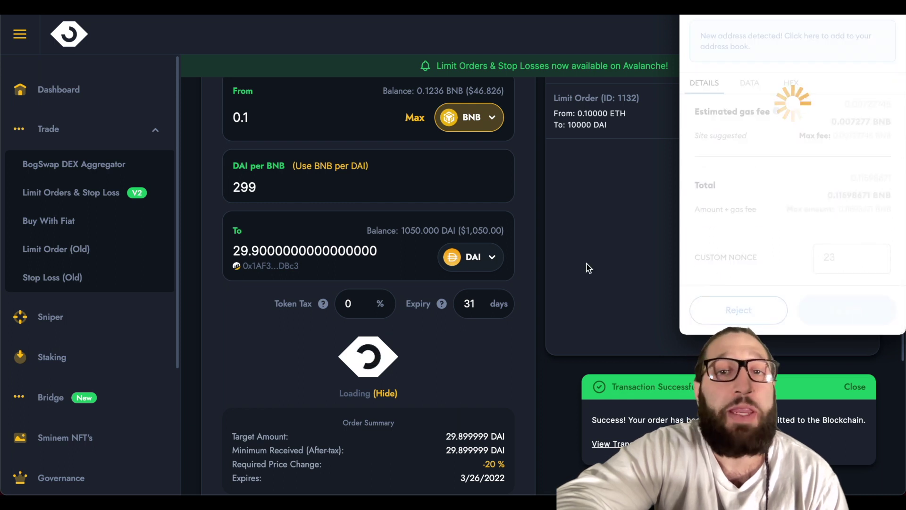
scroll(613, 248, "up", 2)
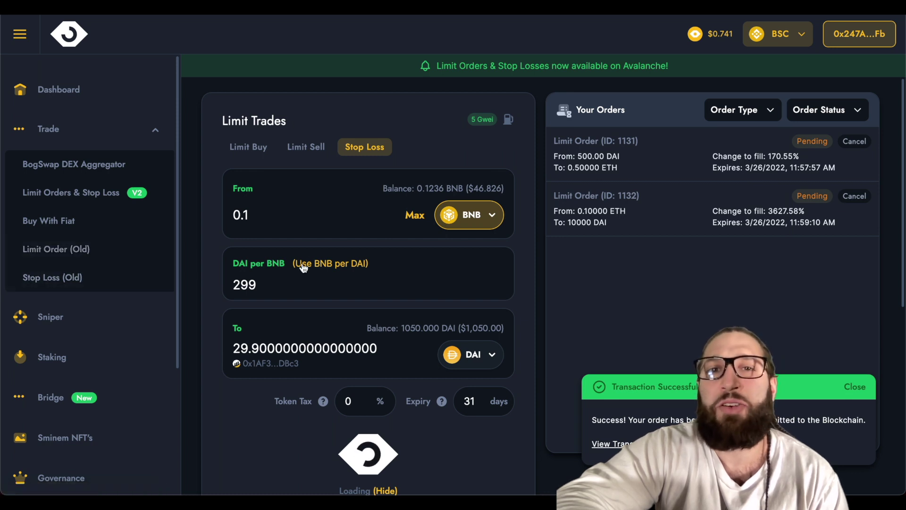
scroll(303, 267, "down", 1)
scroll(303, 264, "up", 1)
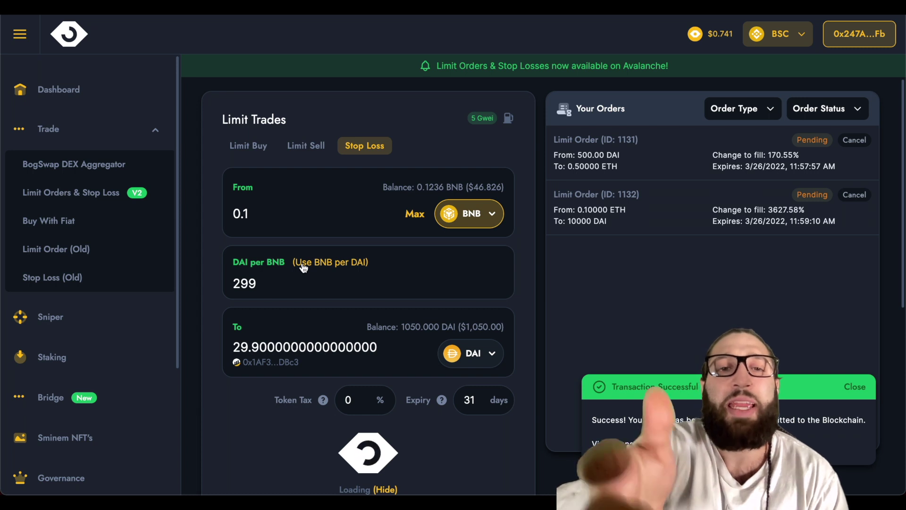
Review the Sniper tool's features and holding requirement, then follow its link for buying BOG
scroll(115, 283, "down", 1)
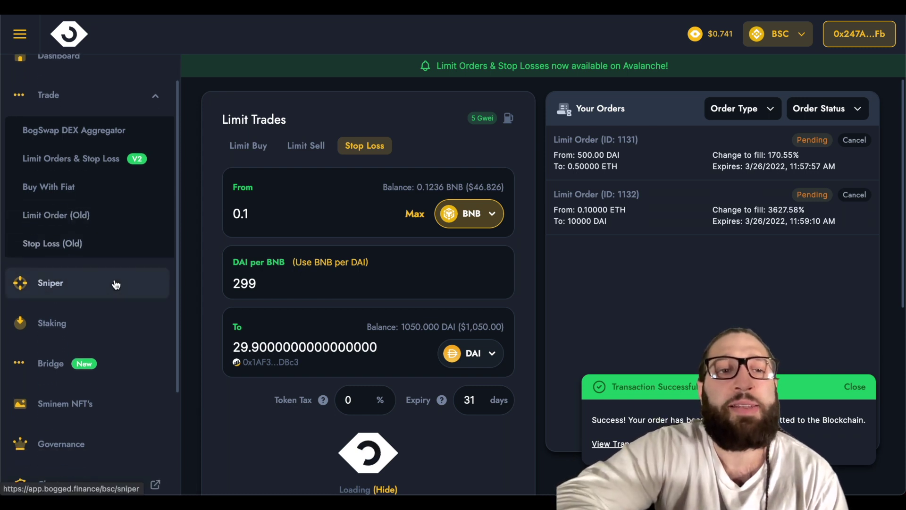
left_click(156, 273)
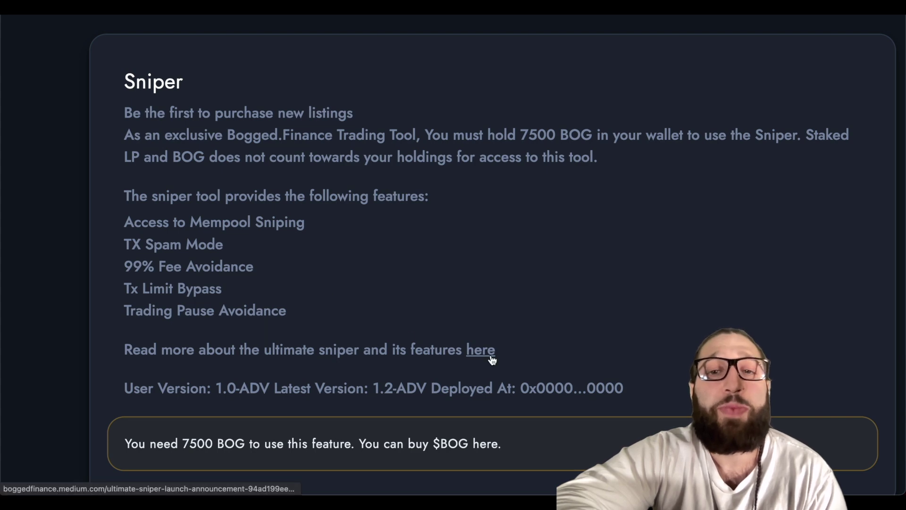
left_click(492, 444)
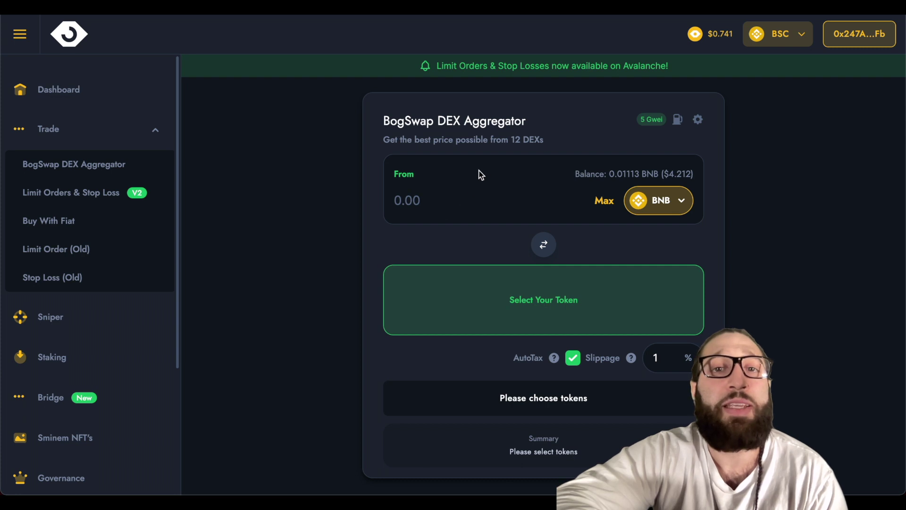
Choose Bogged Finance (BOG) as the token to receive in the swap
left_click(647, 206)
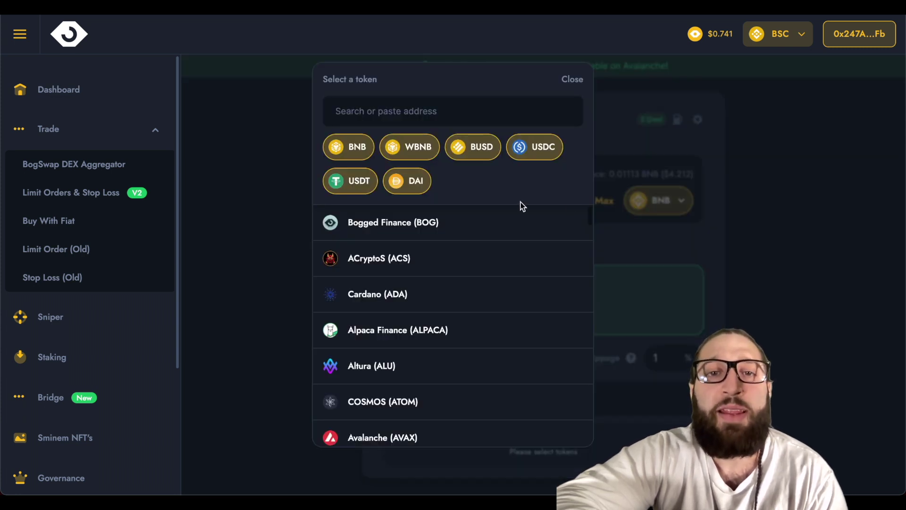
scroll(542, 236, "down", 5)
left_click(605, 267)
left_click(631, 299)
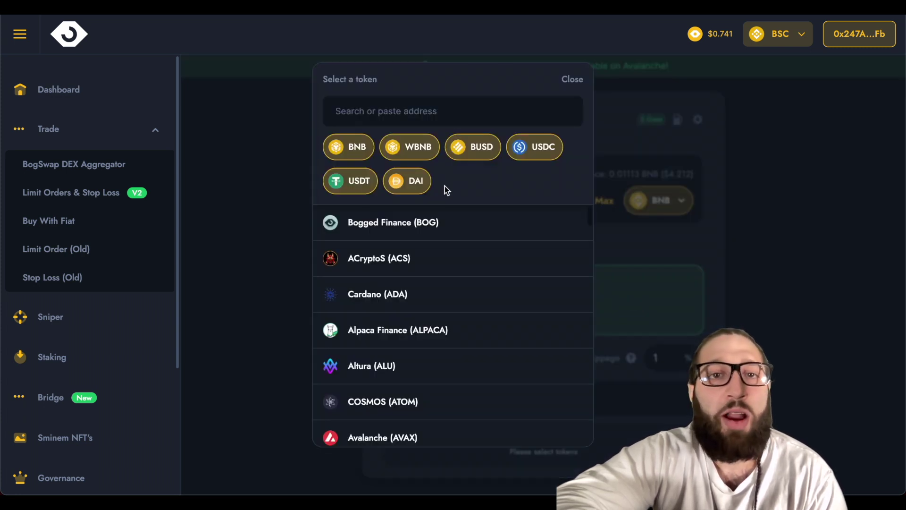
left_click(430, 221)
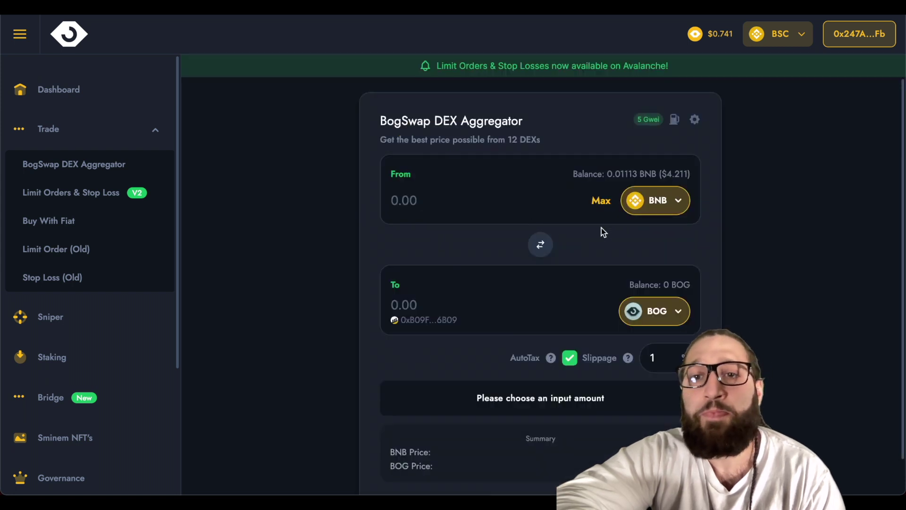
left_click(522, 198)
type("7")
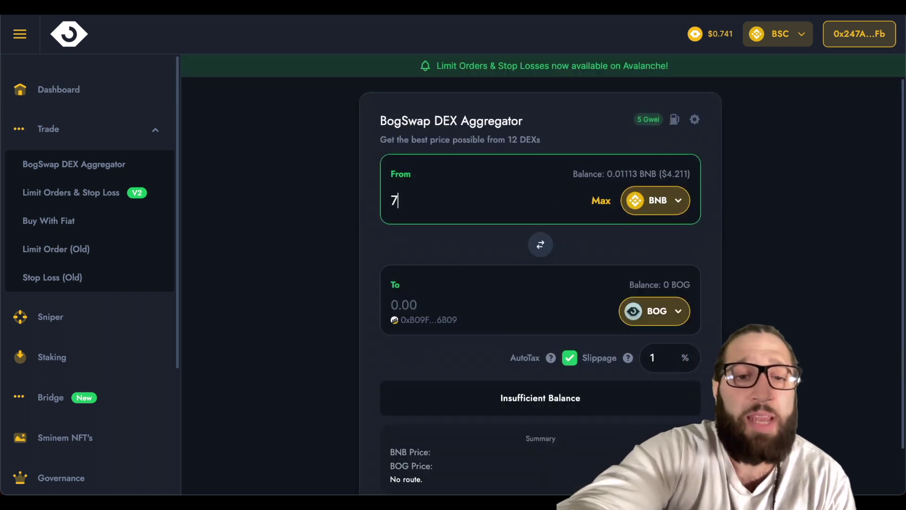
type("500")
key("BackSpace")
key("BackSpace")
key("BackSpace")
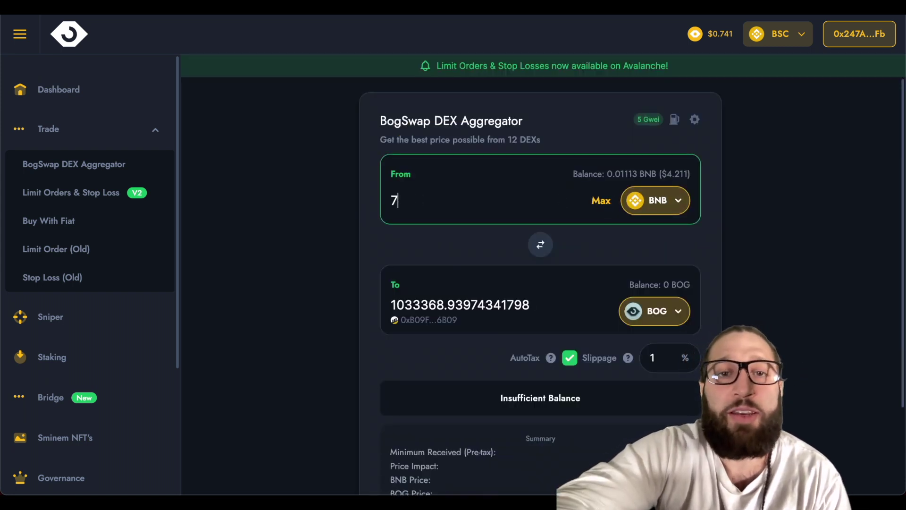
key("BackSpace")
Change the token to swap from to DAI
left_click(657, 200)
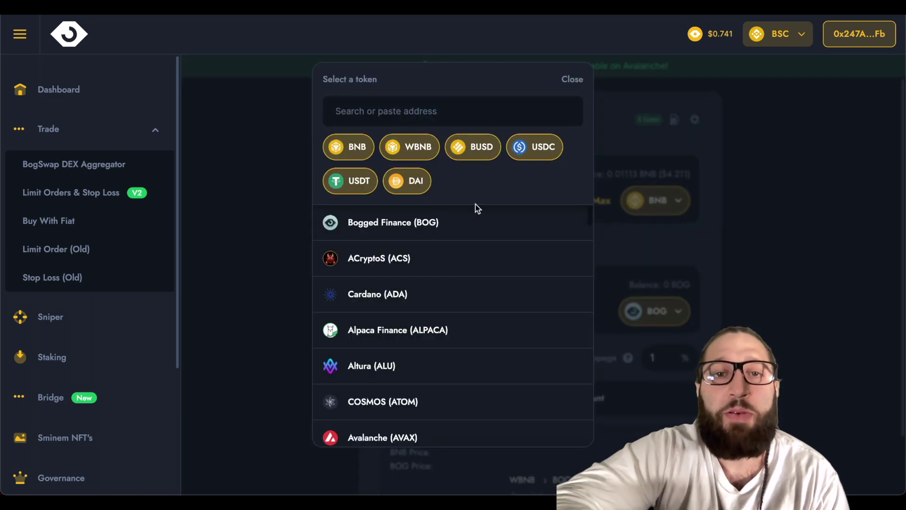
left_click(408, 181)
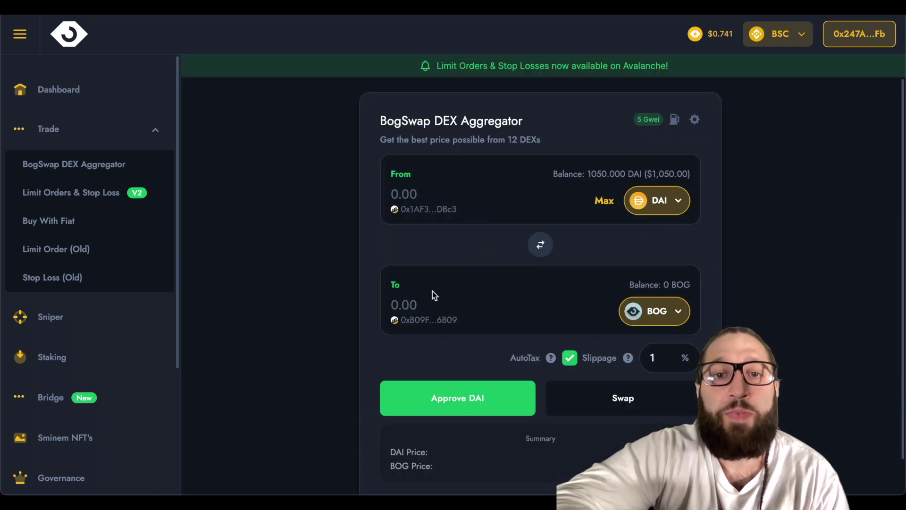
Set the amount of BOG to receive in the swap to 7500
left_click(431, 304)
type("75")
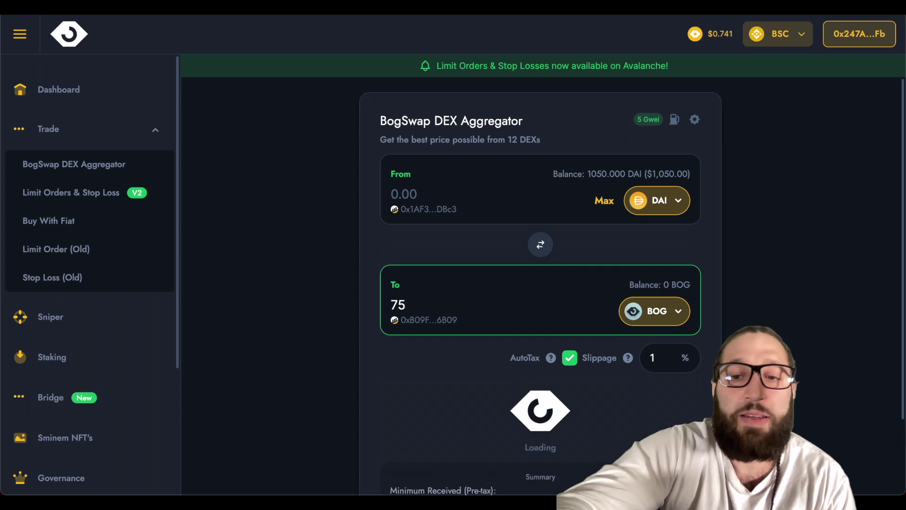
type("00")
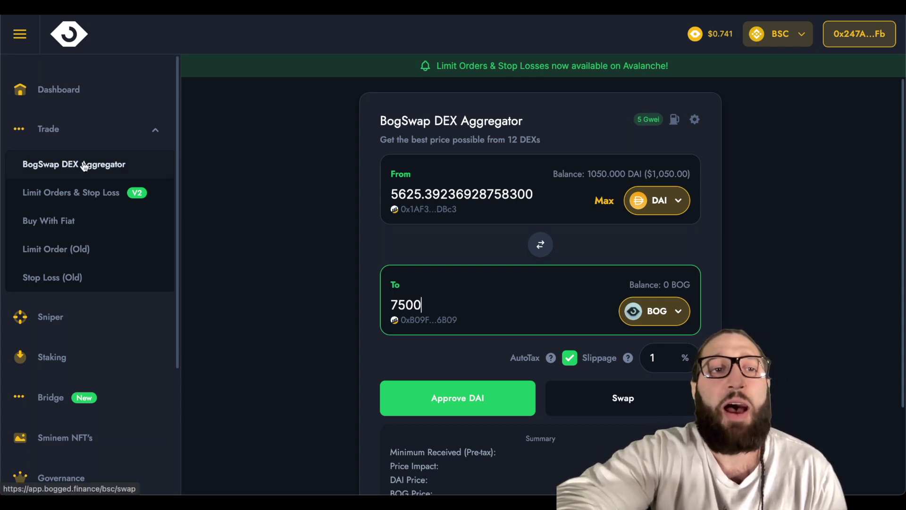
Review the pending orders on the Limit Orders & Stop Loss page, then return to the Sniper page
left_click(89, 193)
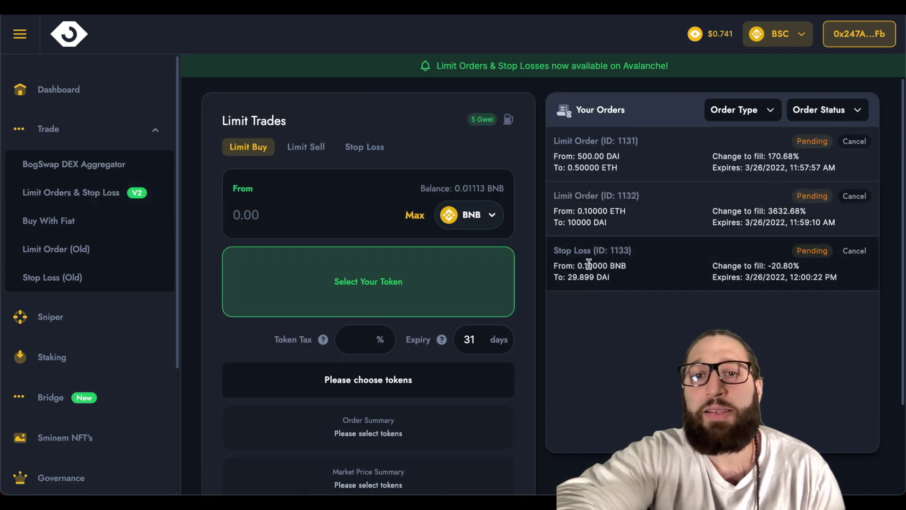
left_click(127, 319)
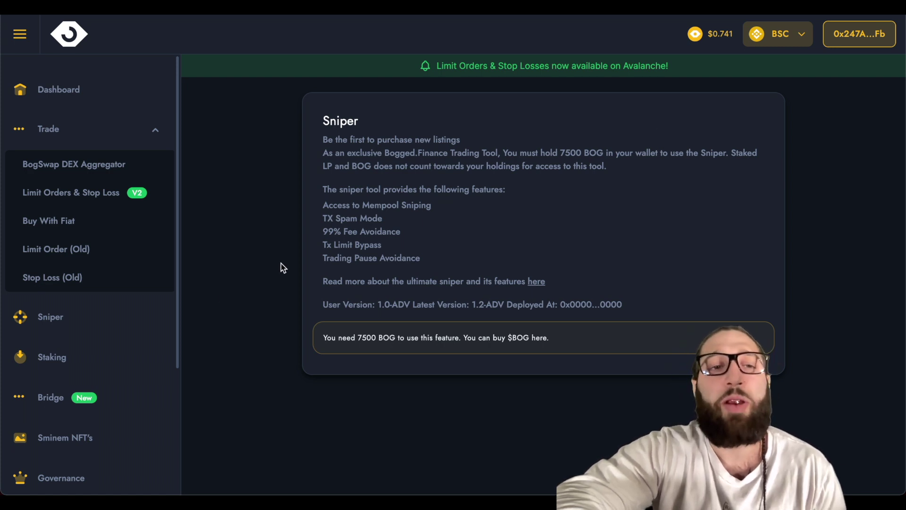
Look over the Staking page's solo staking section, then view the Cross Chain Bridge page
left_click(97, 354)
scroll(279, 291, "down", 3)
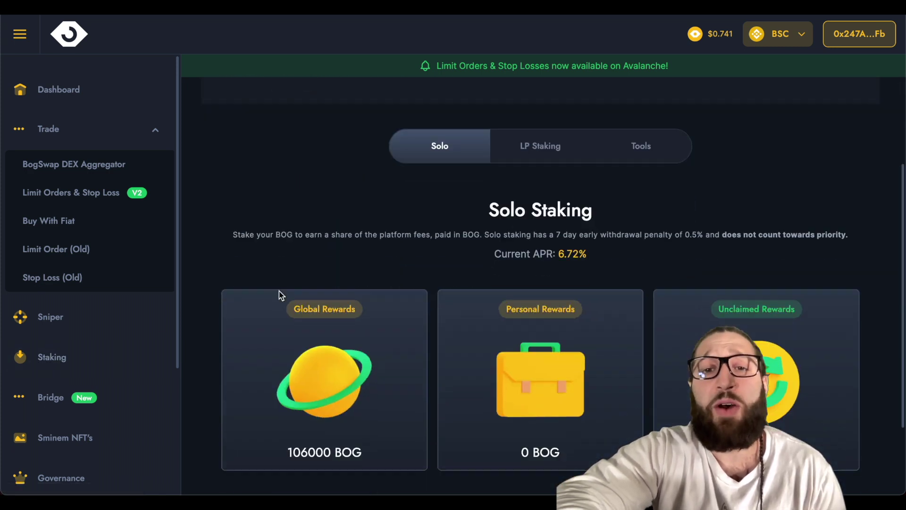
scroll(278, 291, "up", 3)
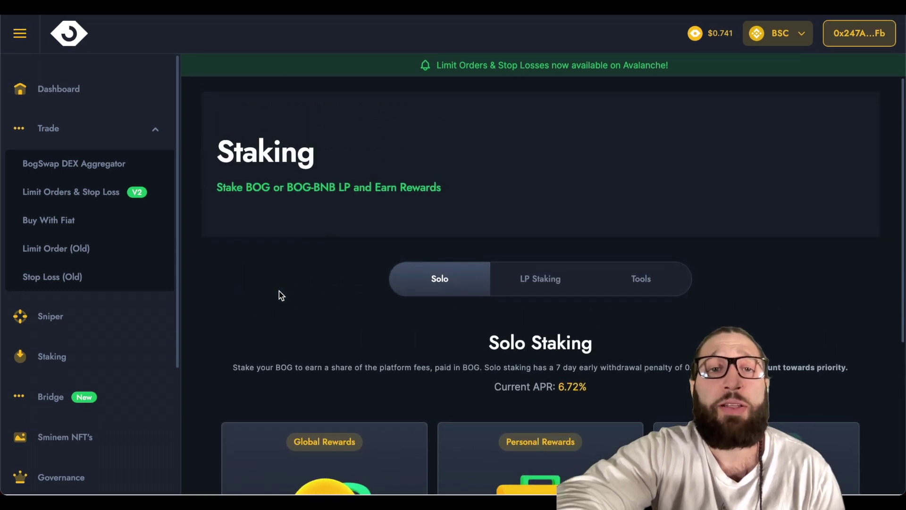
scroll(279, 290, "down", 1)
left_click(119, 394)
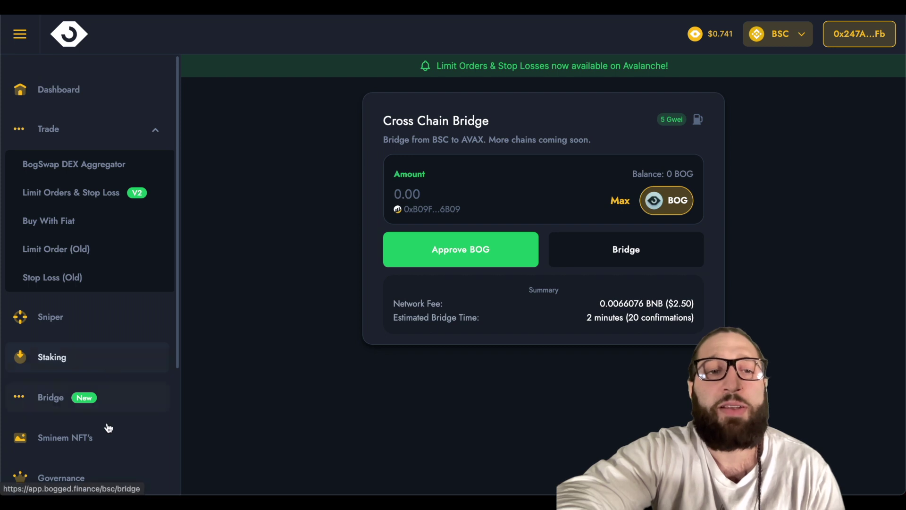
Go to the external Charts site and look over the BOG/USD price chart
scroll(107, 427, "down", 2)
scroll(95, 354, "down", 3)
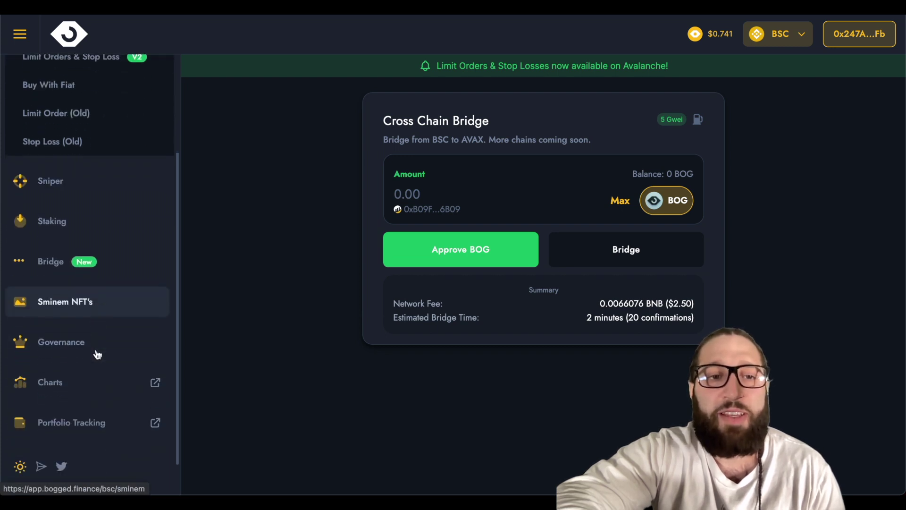
left_click(107, 376)
scroll(249, 311, "down", 2)
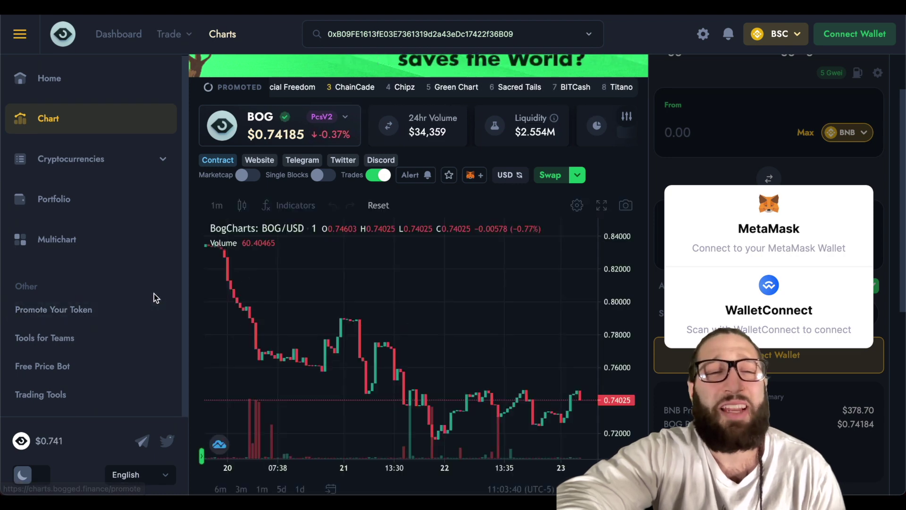
scroll(283, 283, "up", 2)
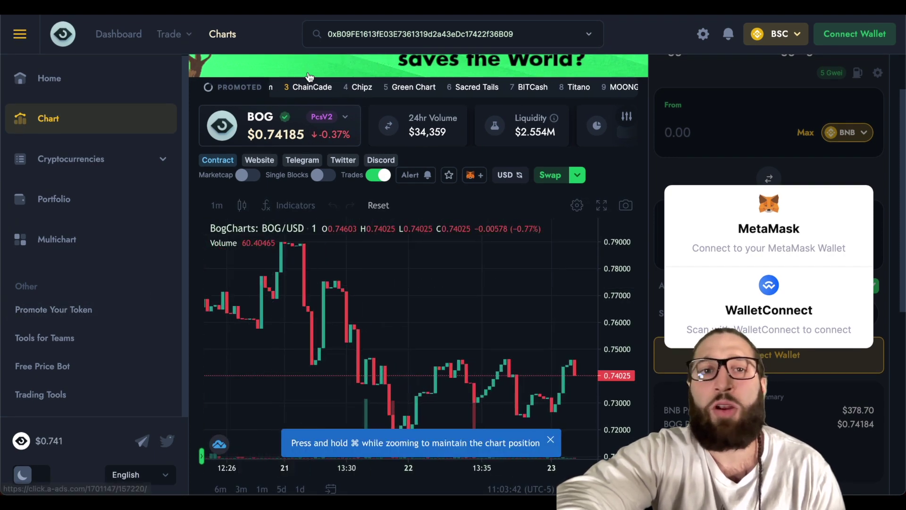
scroll(289, 172, "up", 2)
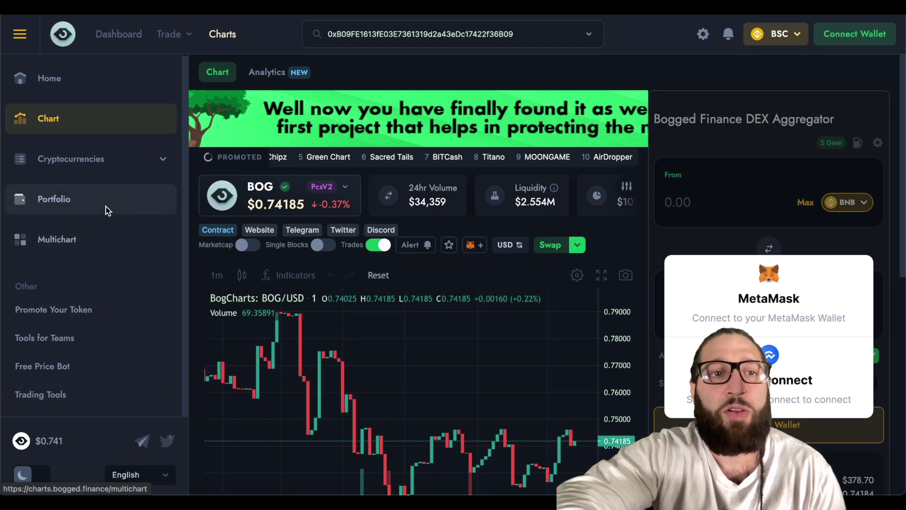
Open the Portfolio page and connect the MetaMask account labelled Middle to it
left_click(55, 204)
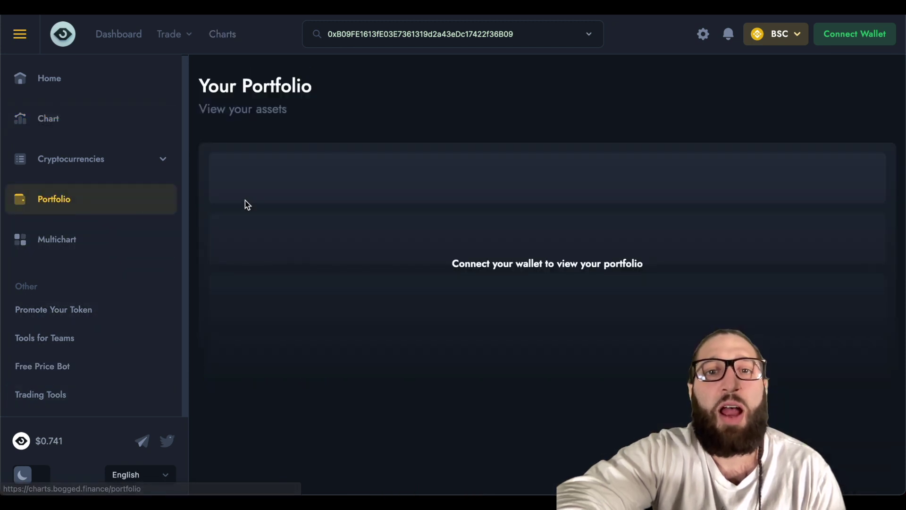
left_click(826, 47)
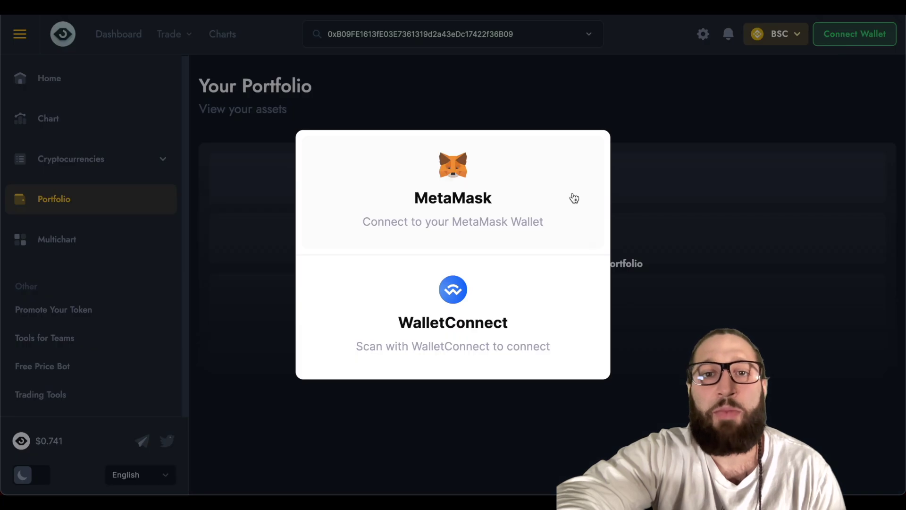
left_click(552, 199)
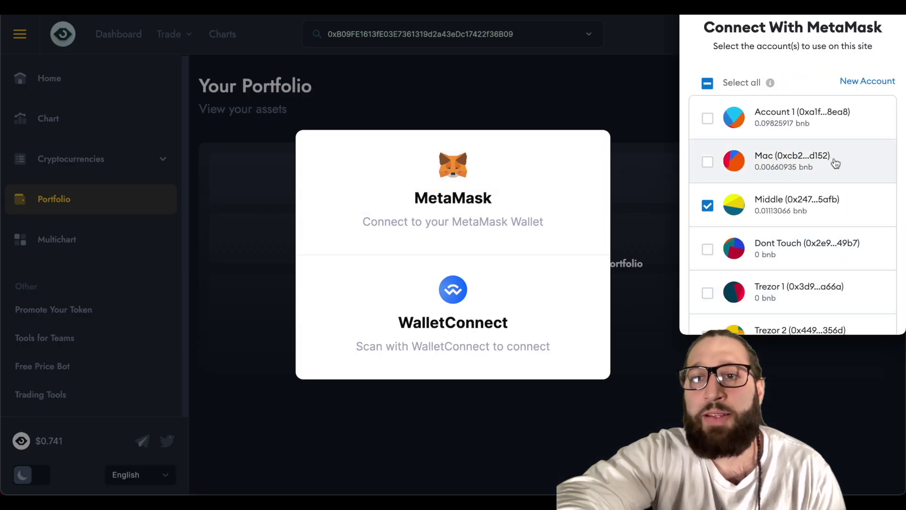
scroll(797, 198, "down", 3)
left_click(869, 320)
left_click(871, 325)
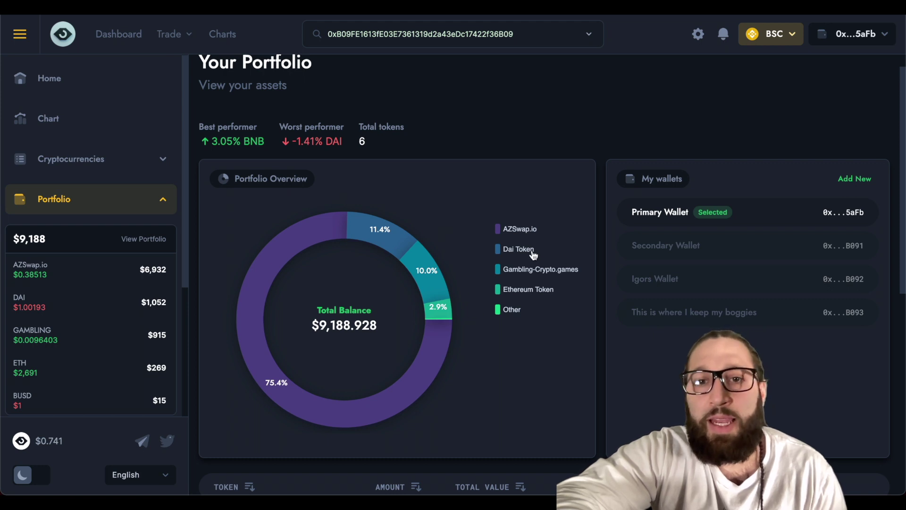
Examine the portfolio overview's breakdown by token and the token table with amounts, values and trust scores
mouse_move(516, 230)
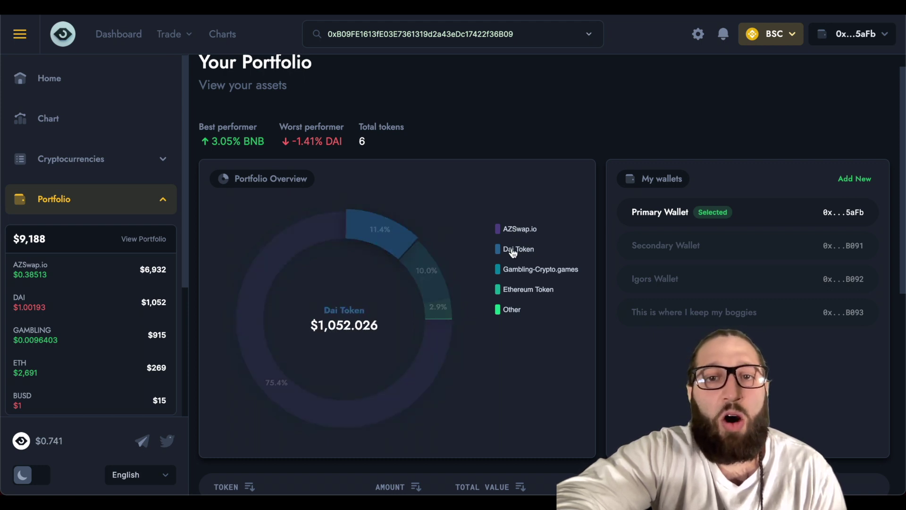
mouse_move(514, 276)
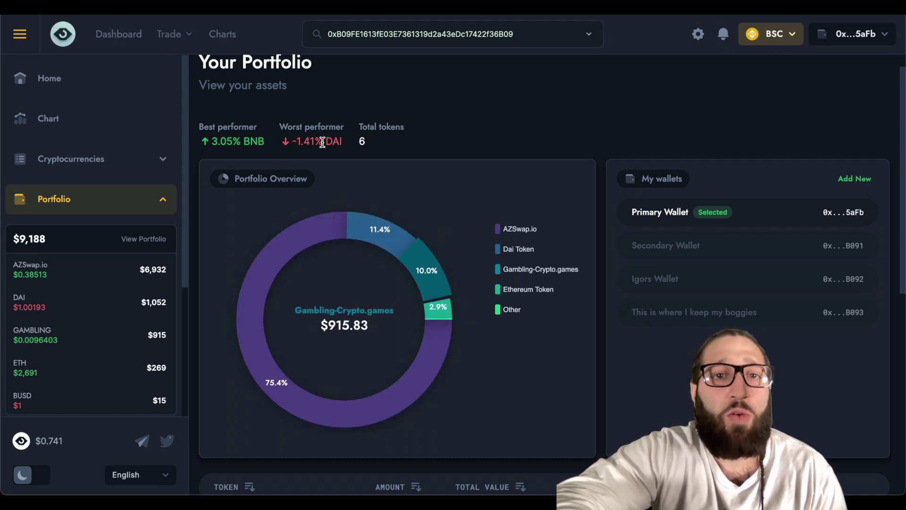
scroll(622, 192, "down", 8)
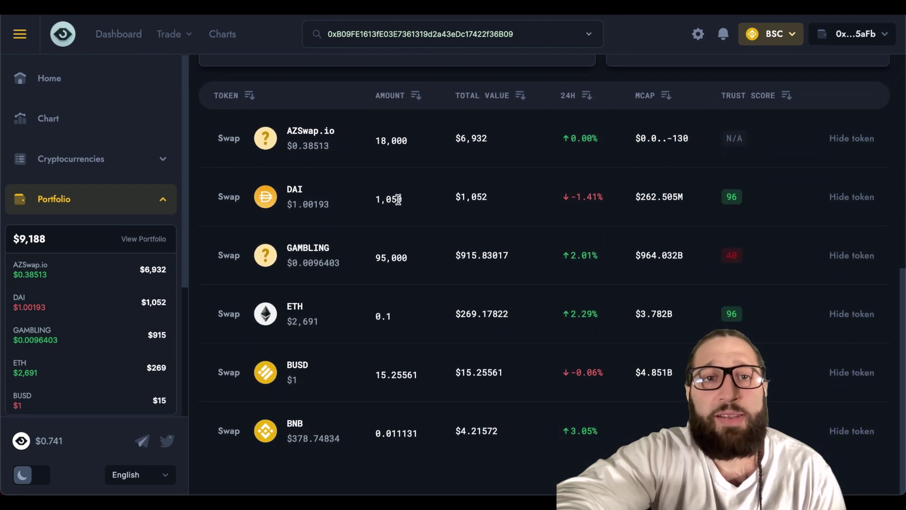
scroll(397, 199, "up", 8)
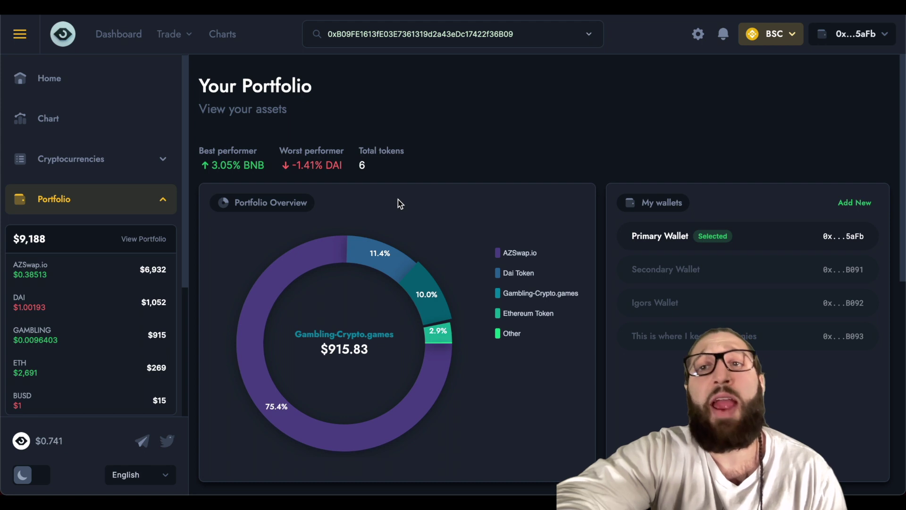